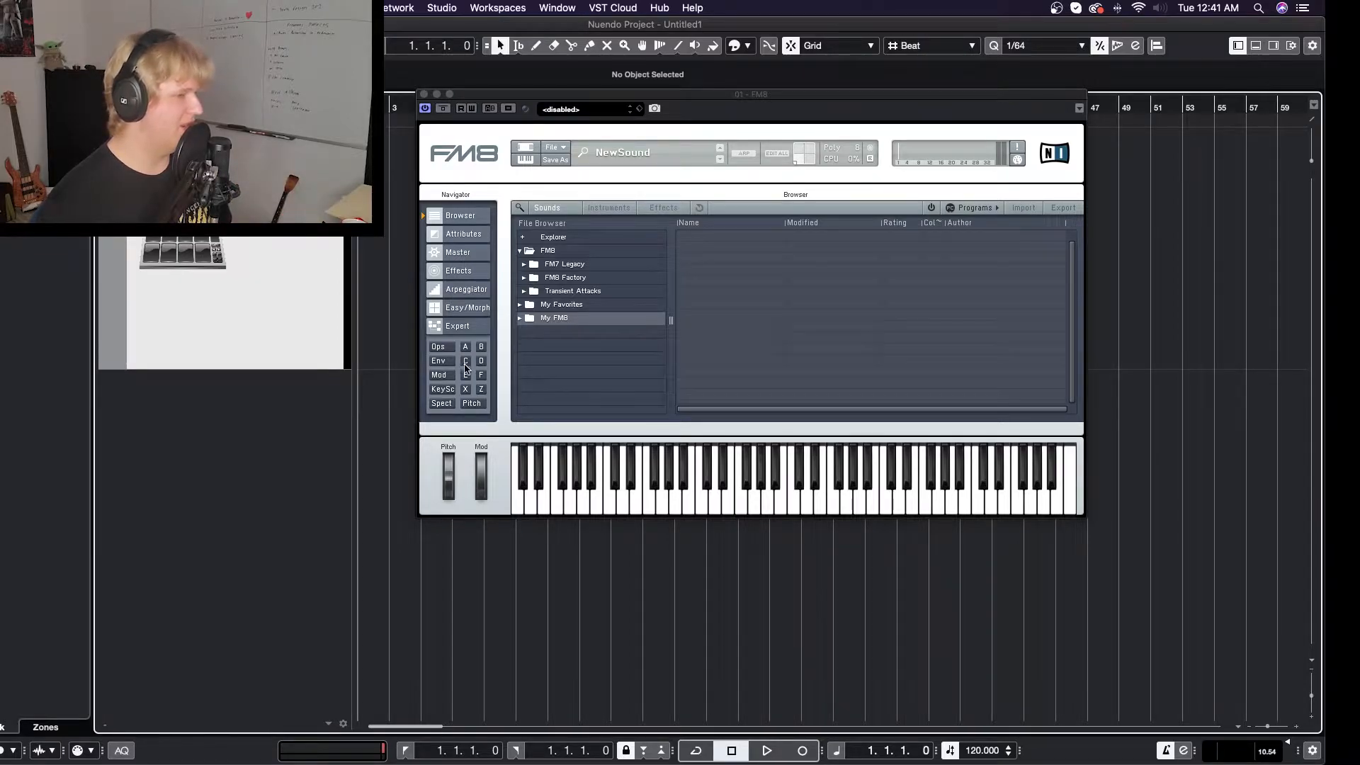
- Bring up the overview of all operators and examine the waveform choices for operator A
left_click(435, 349)
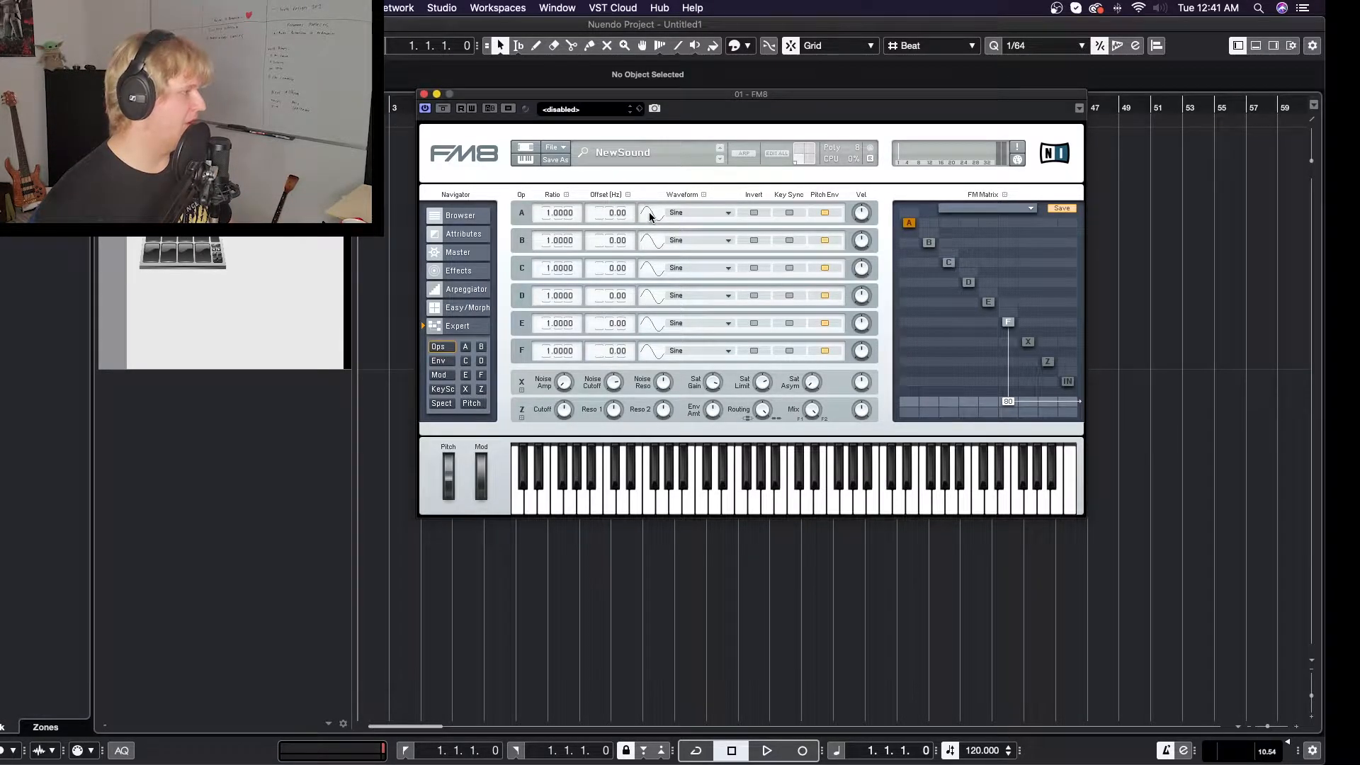
left_click(678, 213)
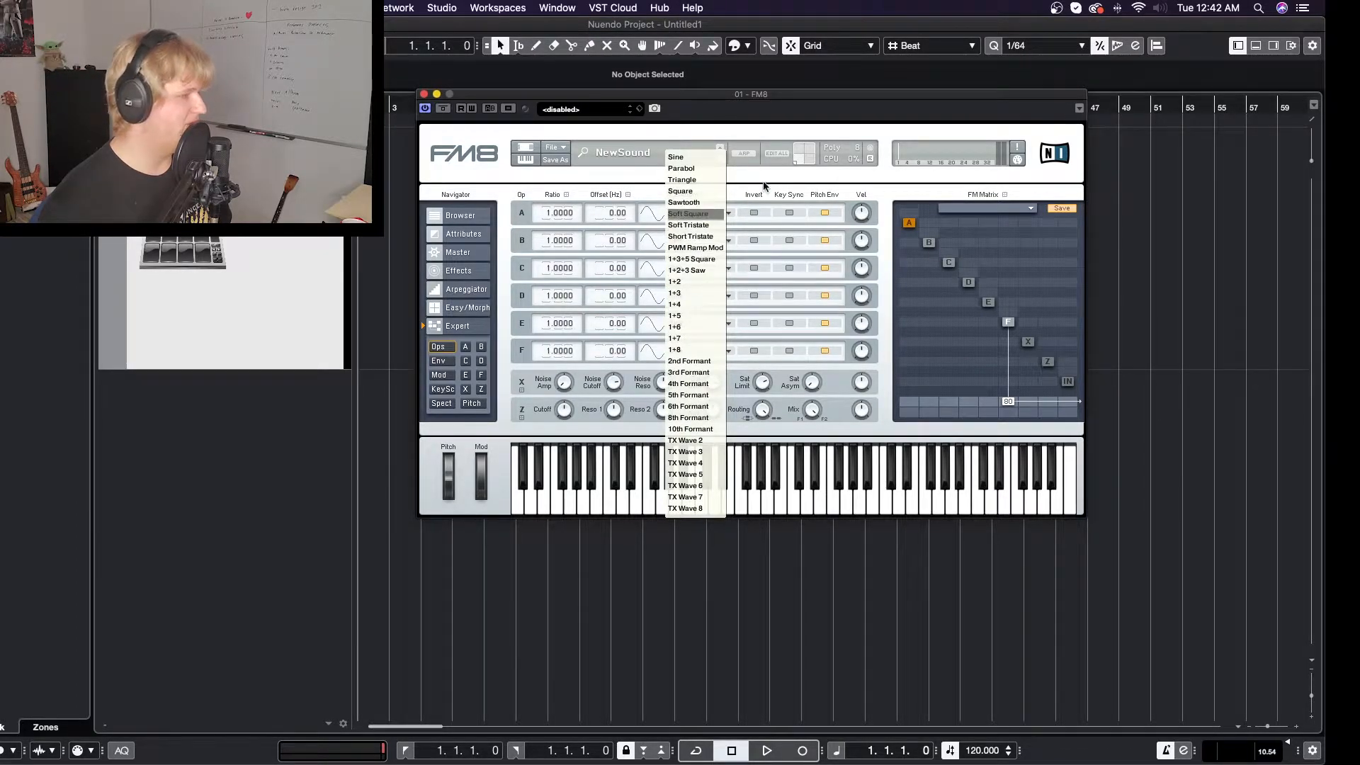
left_click(558, 216)
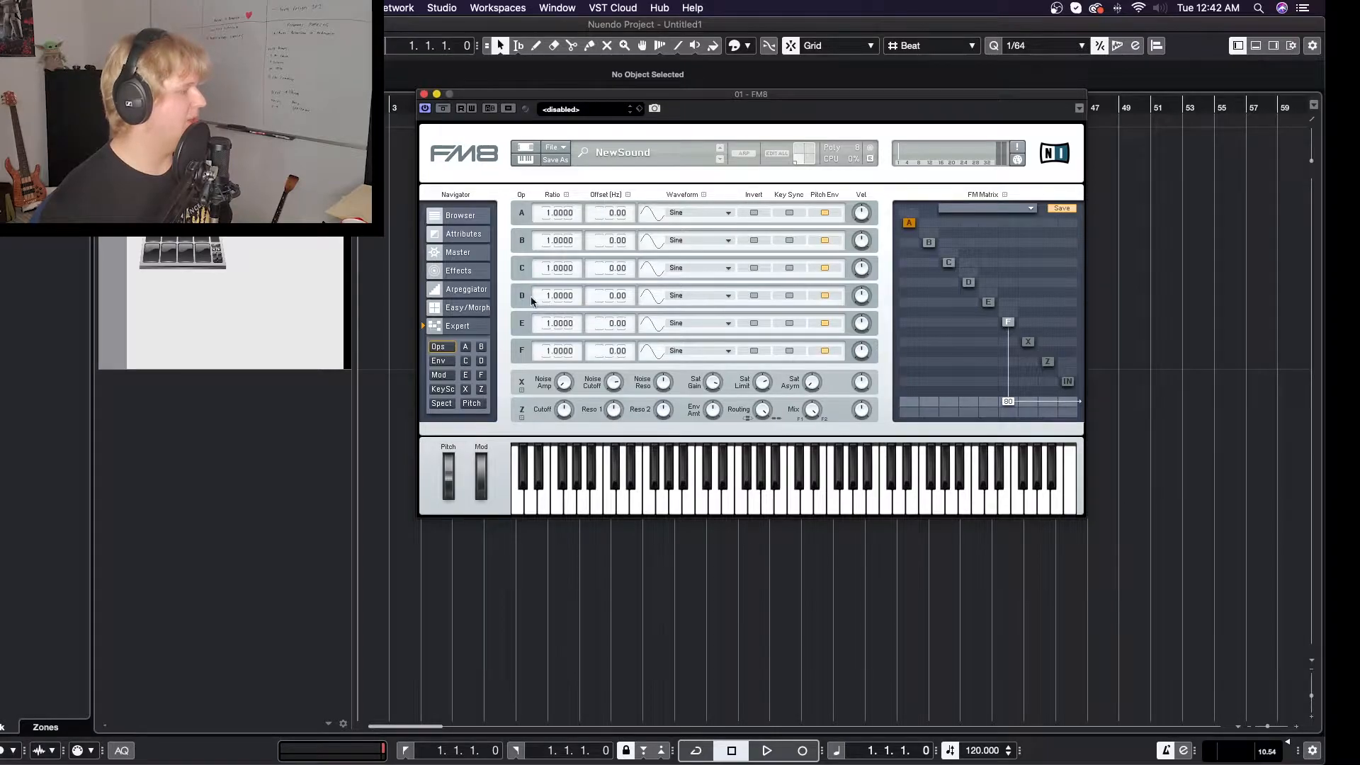
- Select an envelope breakpoint on operator A's page and raise the operator's output level to 100
left_click(466, 348)
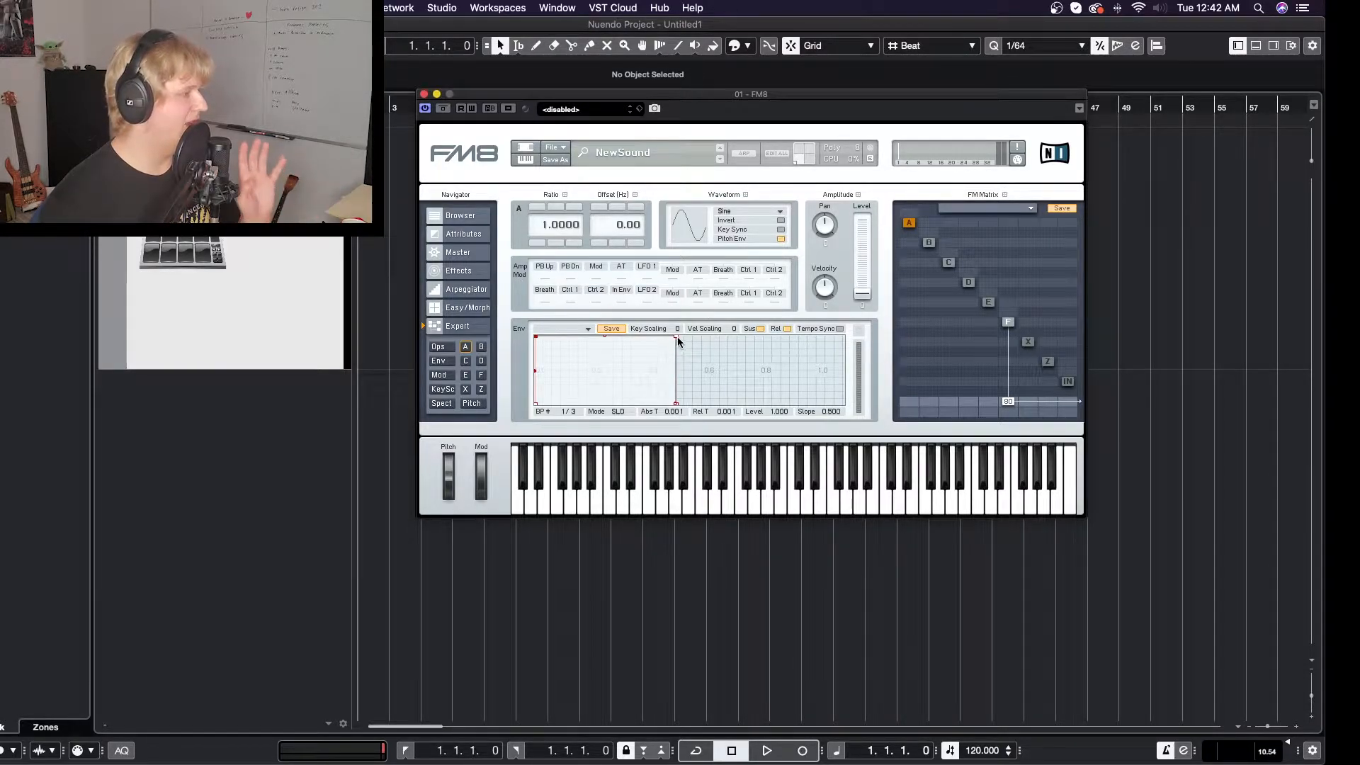
left_click_drag(676, 342, 676, 331)
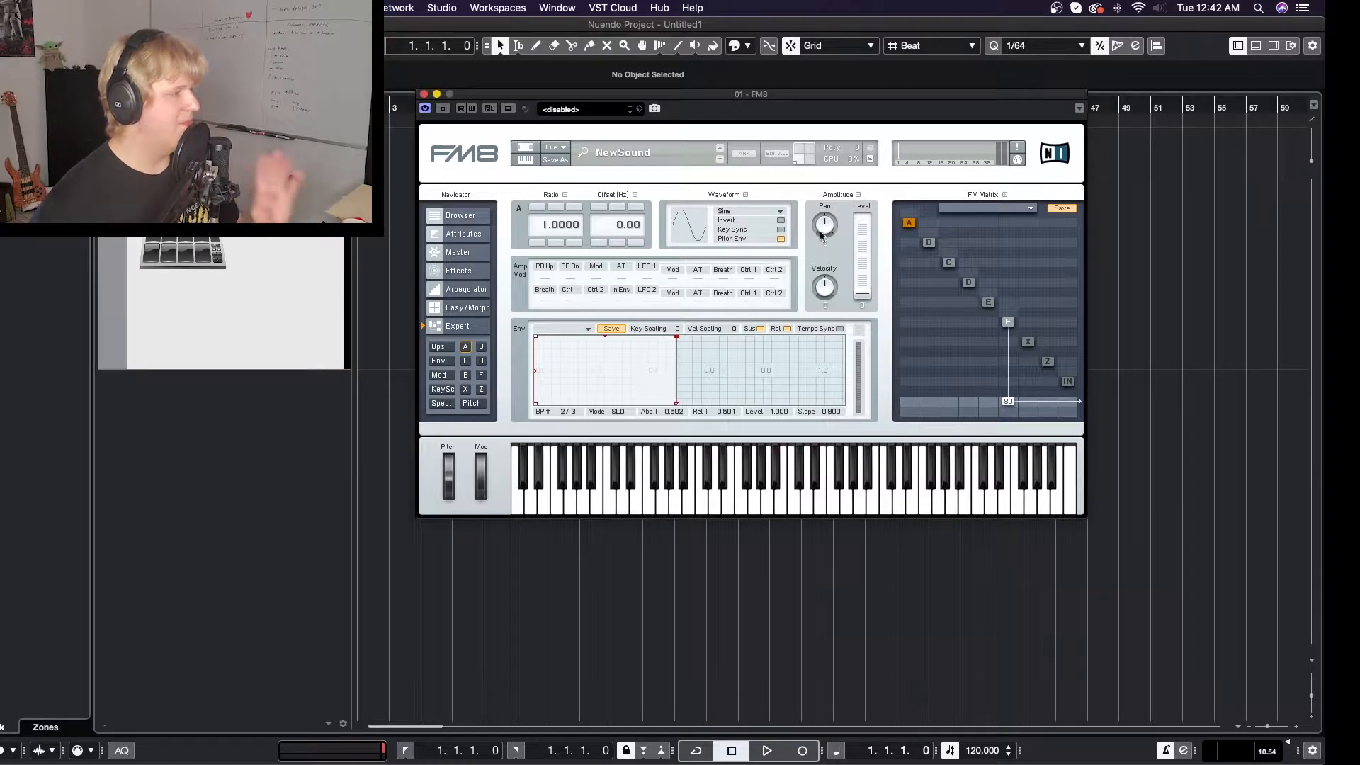
left_click_drag(862, 292, 862, 217)
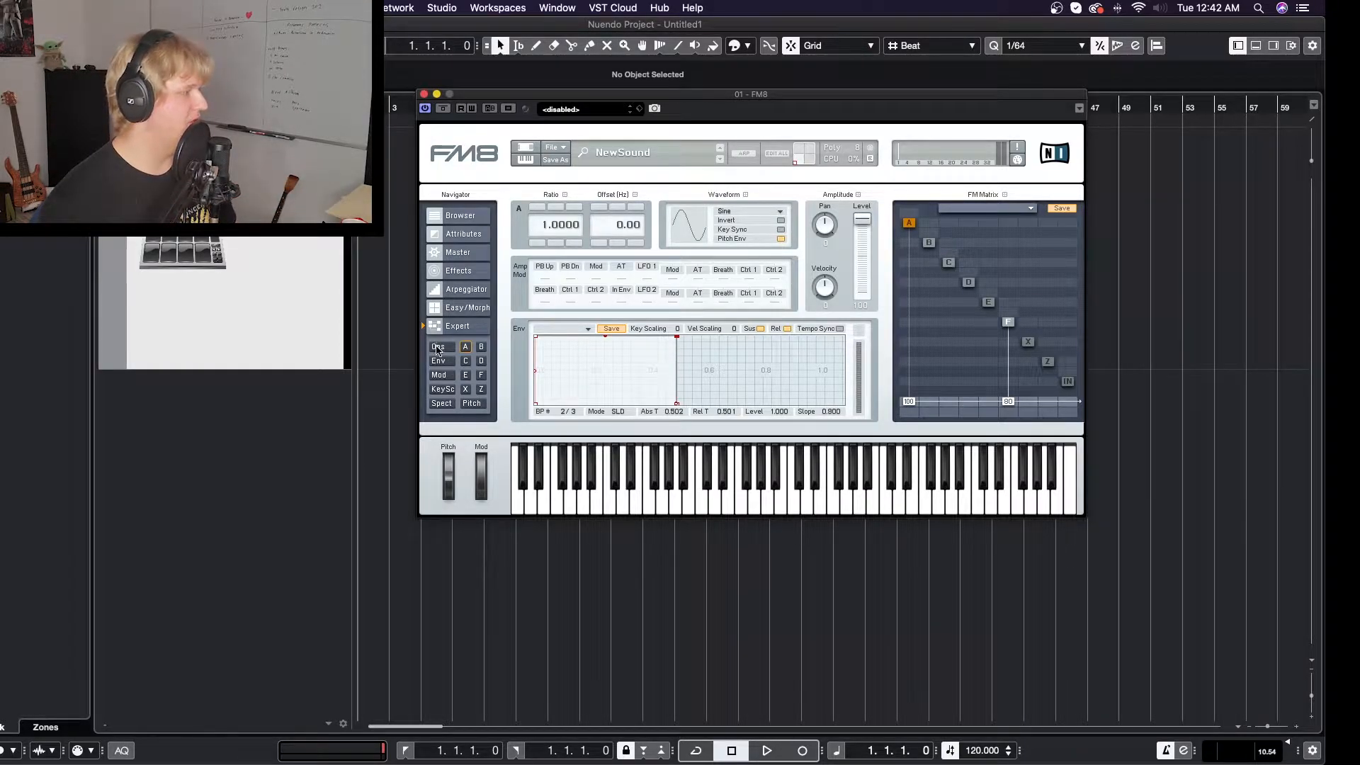
left_click(439, 347)
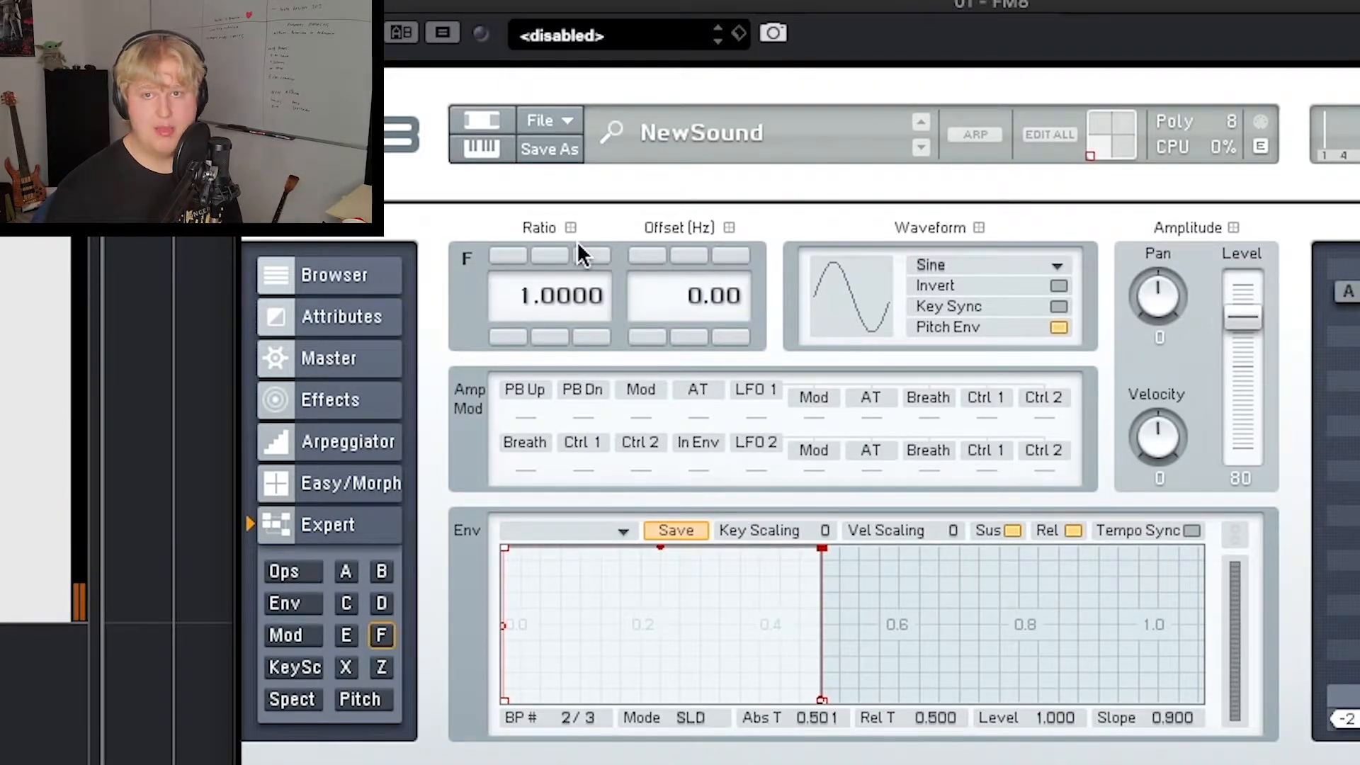
- Raise operator F's frequency ratio in octave steps through 2 and 4 up to 8
mouse_move(524, 291)
left_mouse_down()
mouse_move(556, 262)
mouse_move(542, 276)
left_mouse_up()
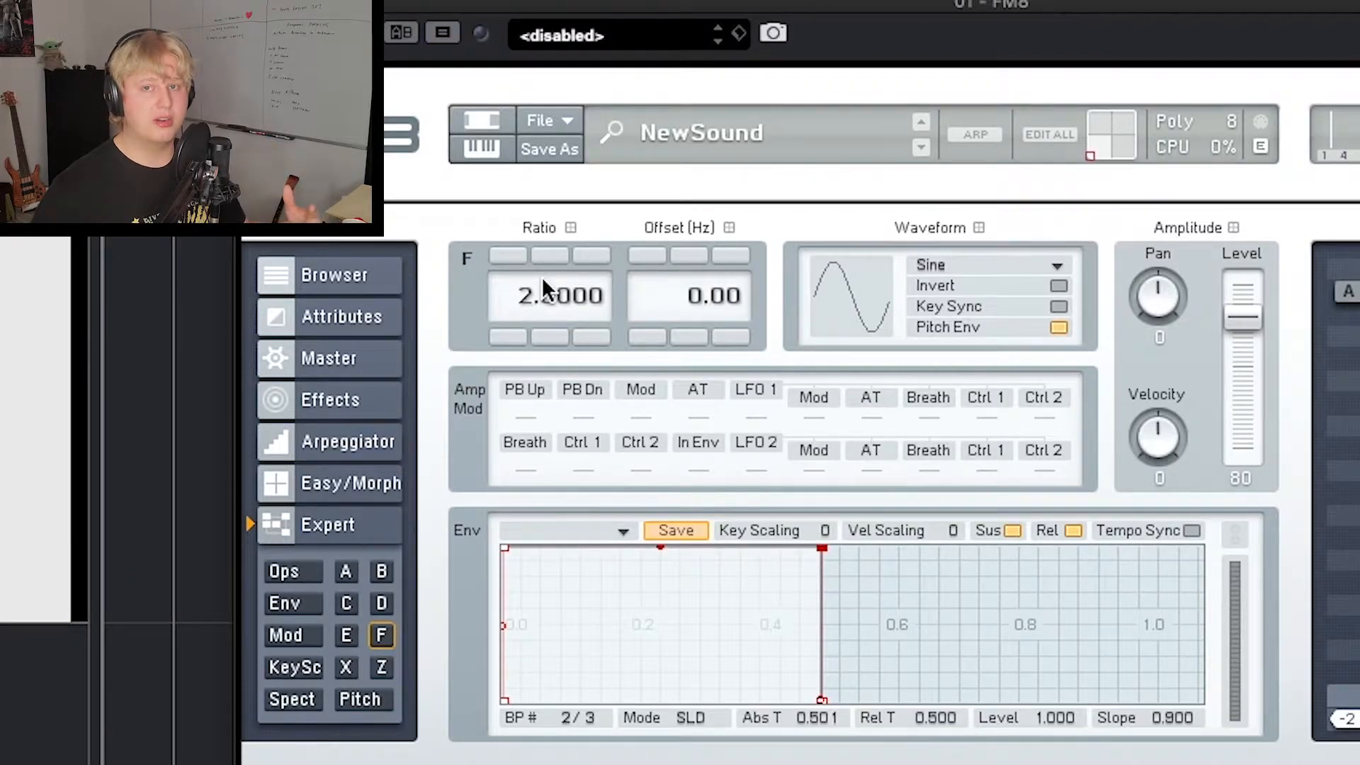
left_click_drag(523, 300, 538, 266)
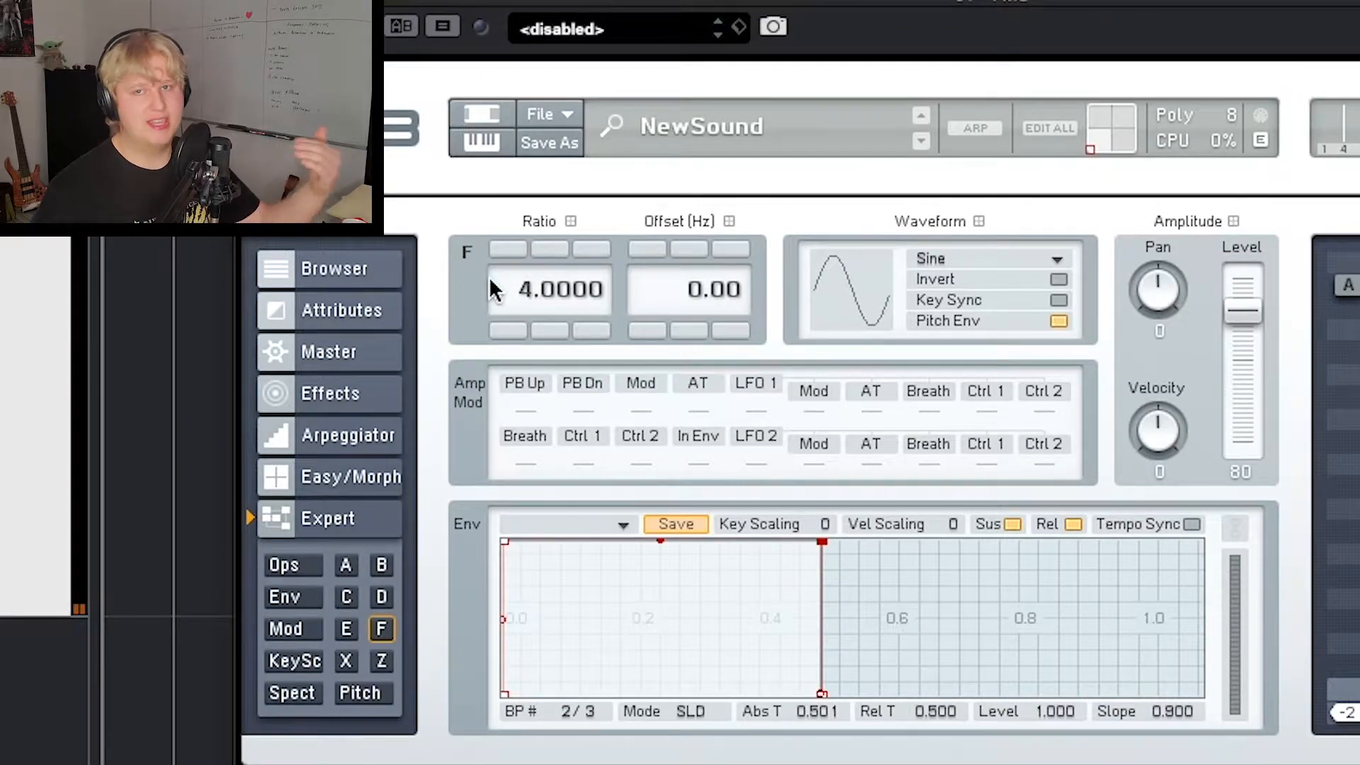
left_click_drag(526, 282, 563, 219)
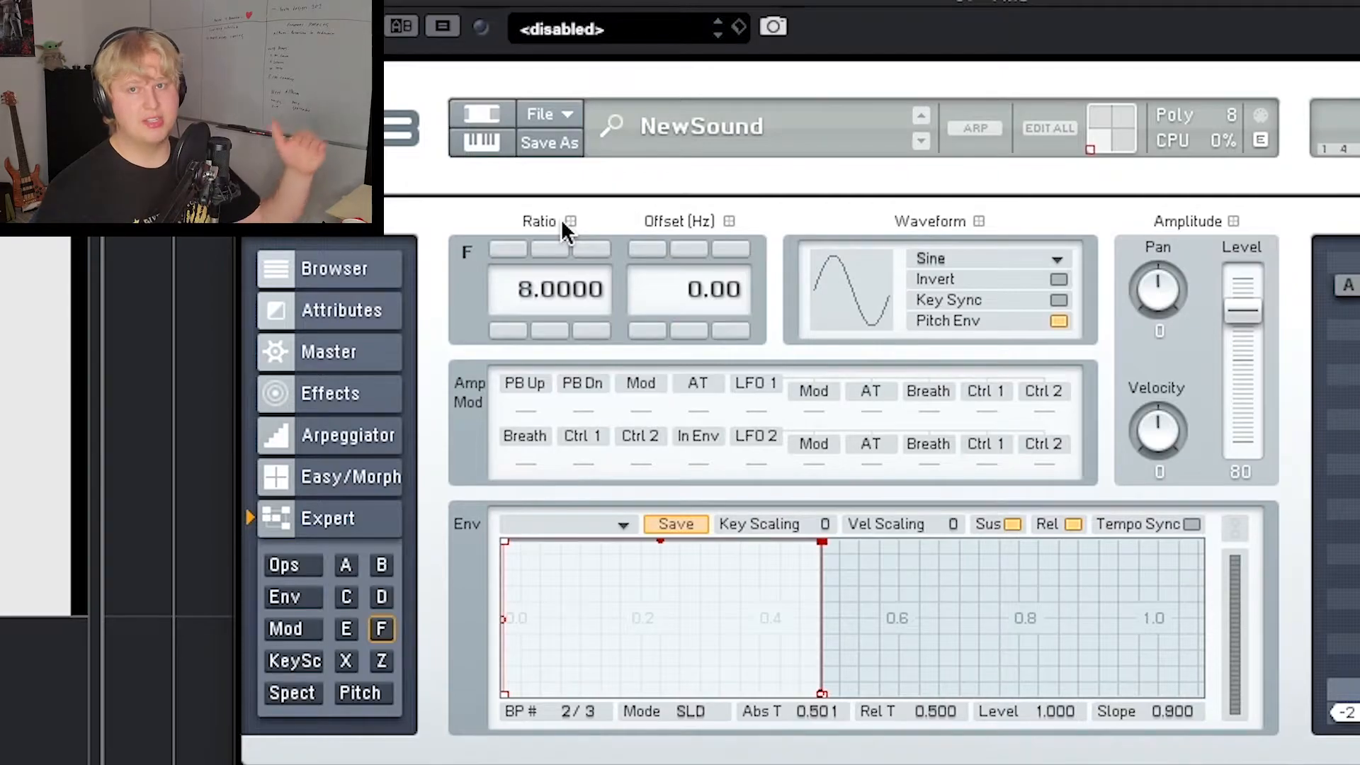
- Try operator F's ratio at 0, 0.9, 0.25 and 0.125, finishing with the ratio set to 1
left_click_drag(561, 219, 539, 430)
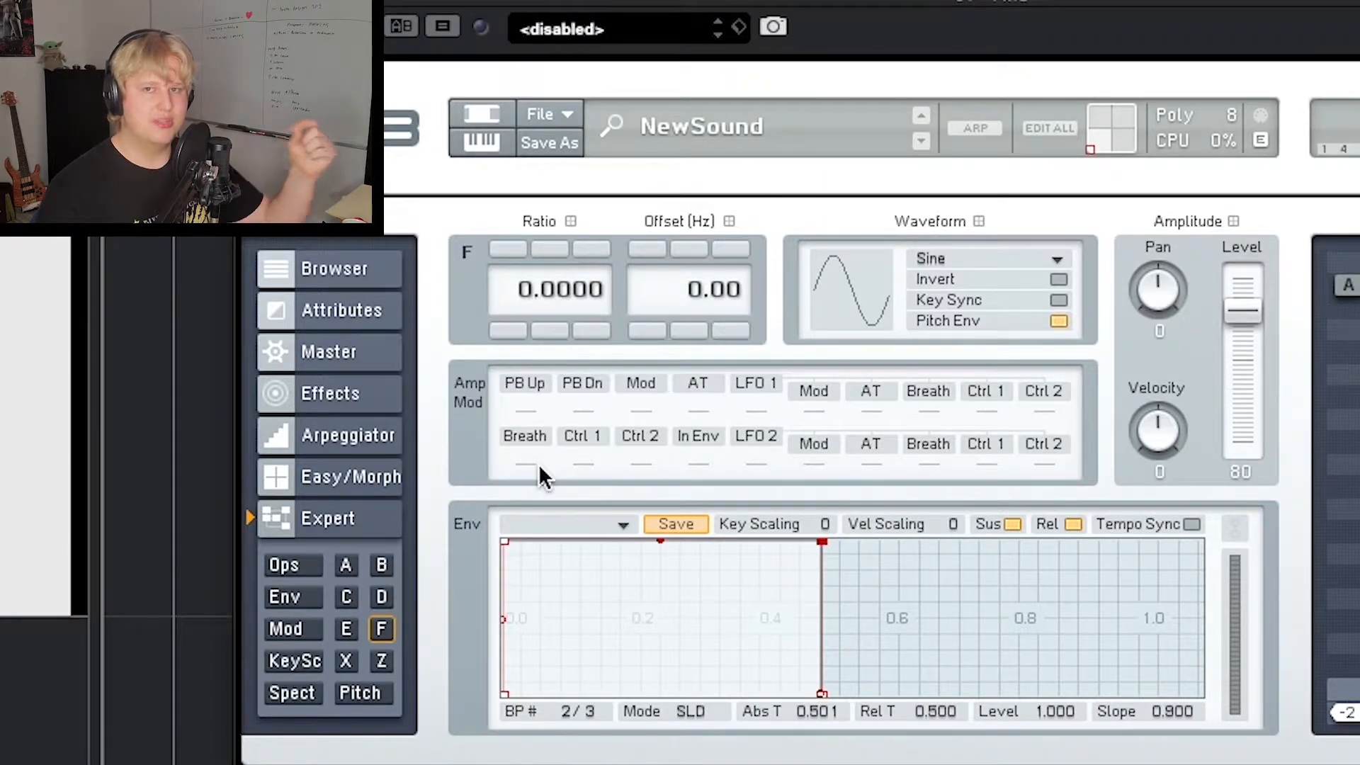
left_click_drag(539, 467, 530, 405)
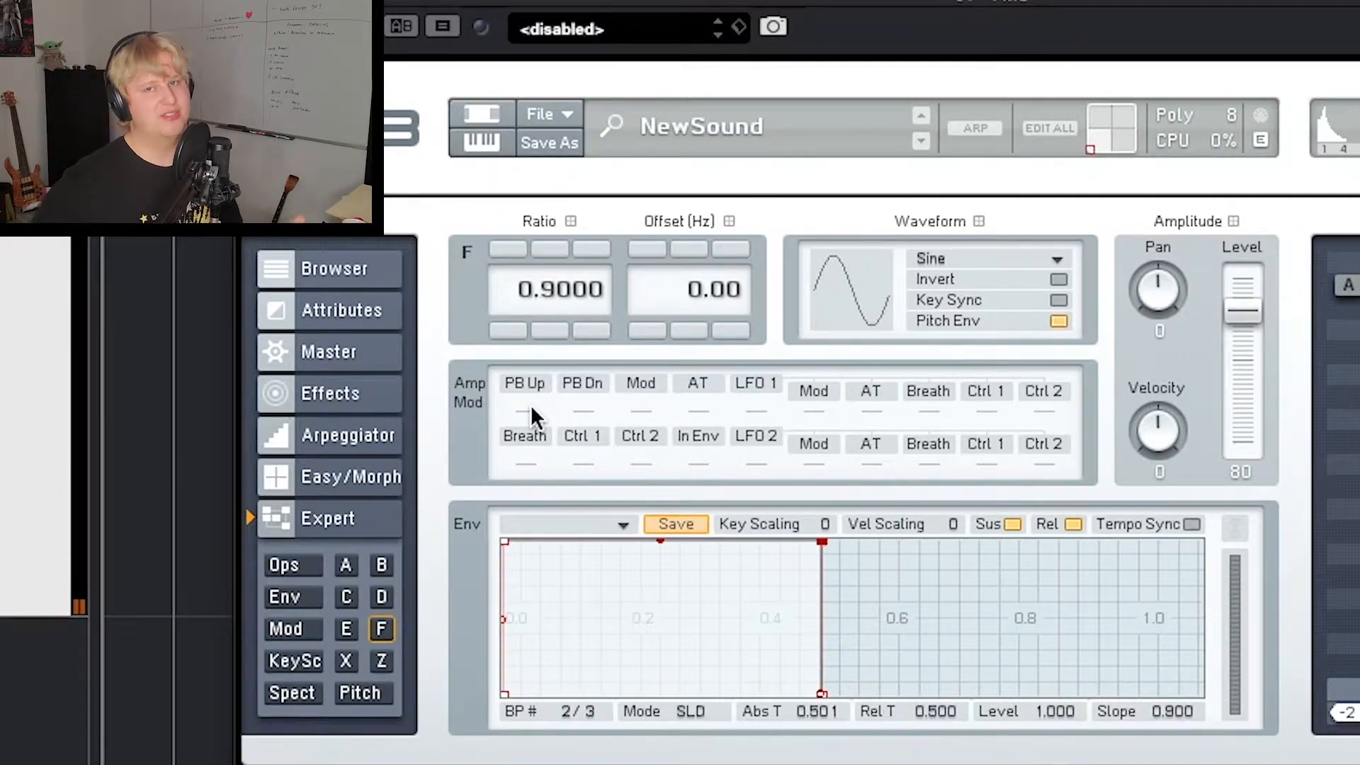
left_click_drag(580, 289, 581, 340)
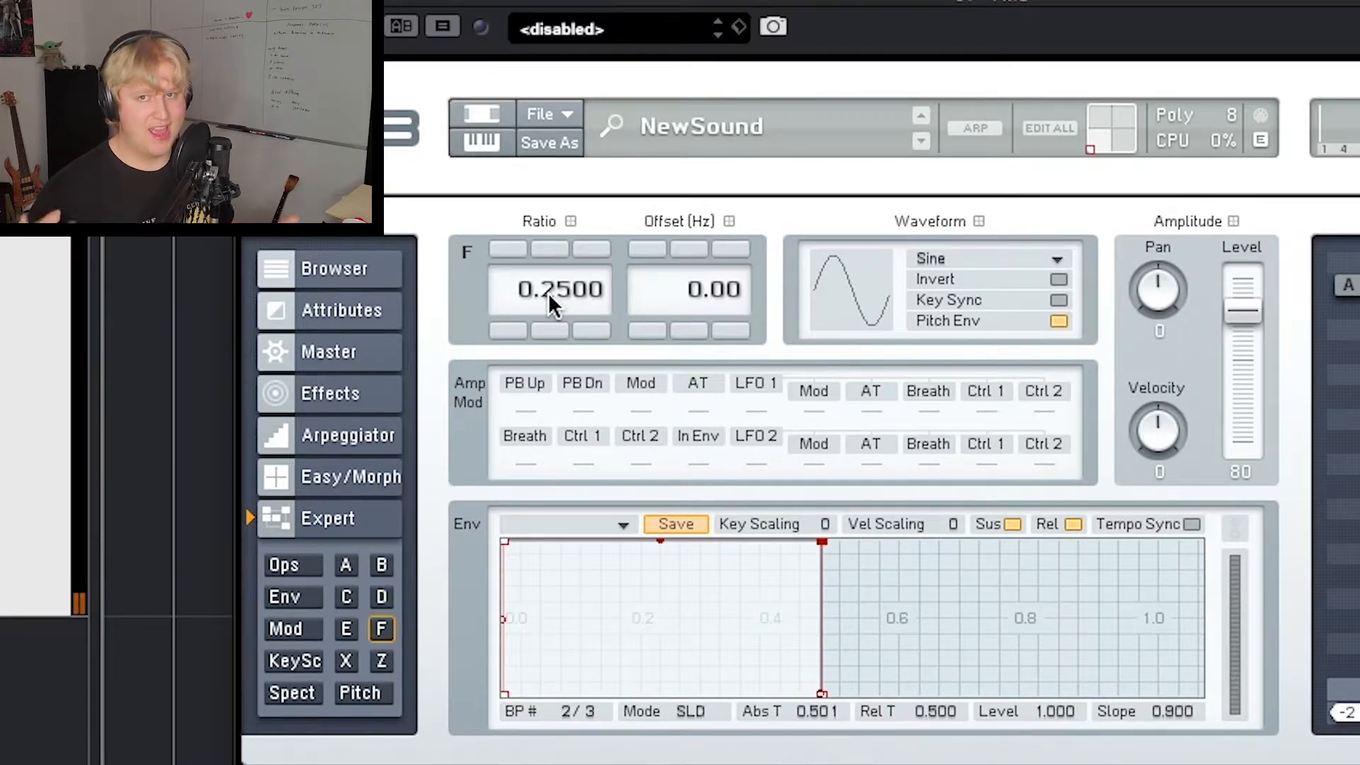
scroll(549, 292, "down", 1)
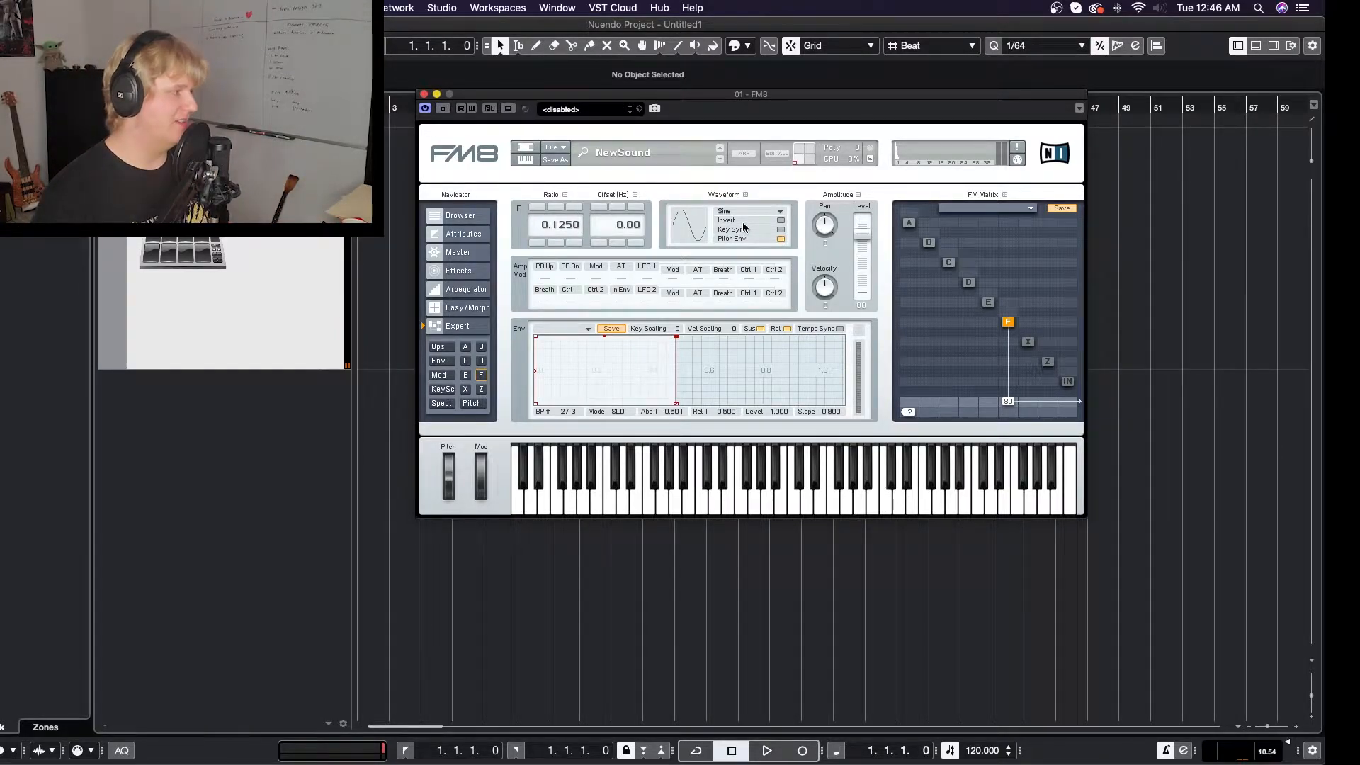
type("1")
key("Return")
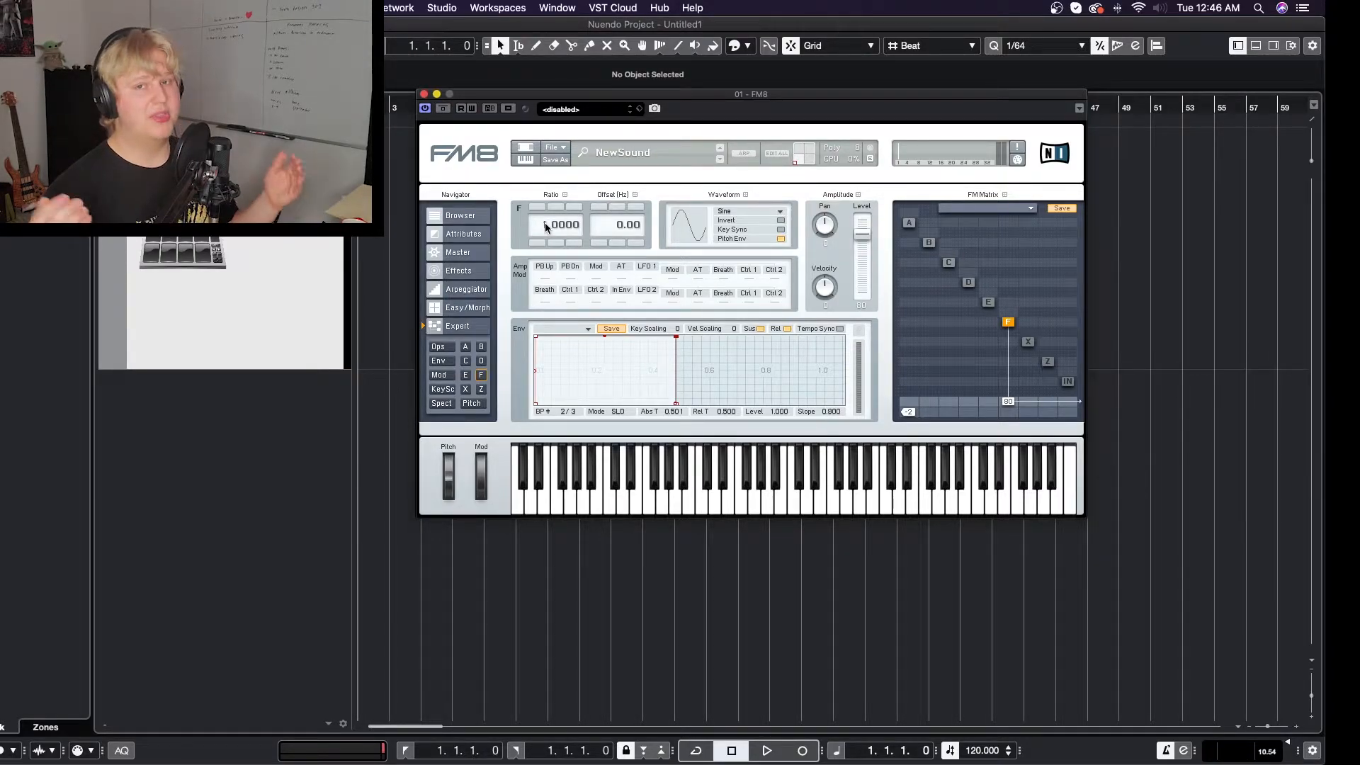
- Look through the individual settings of operators A, B, C, F and E
left_click(908, 223)
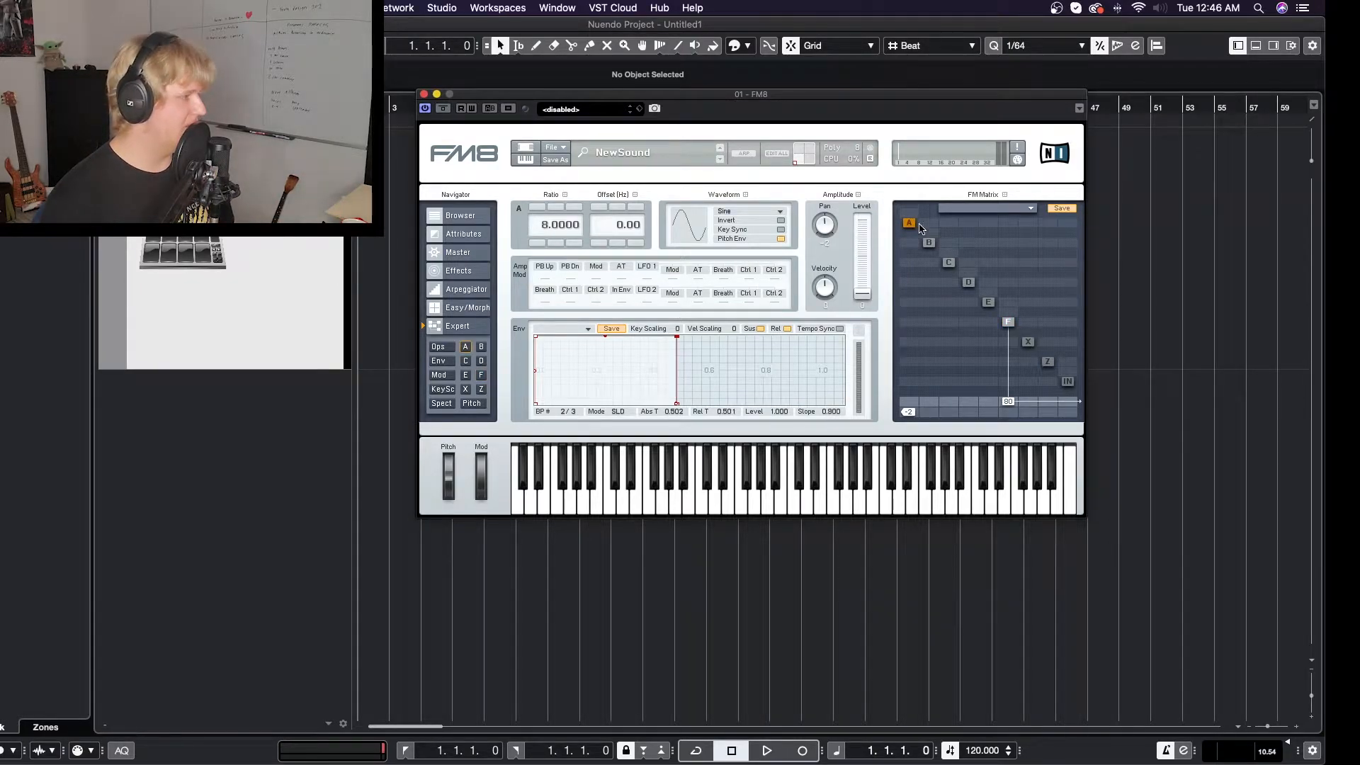
left_click(929, 243)
left_click(949, 263)
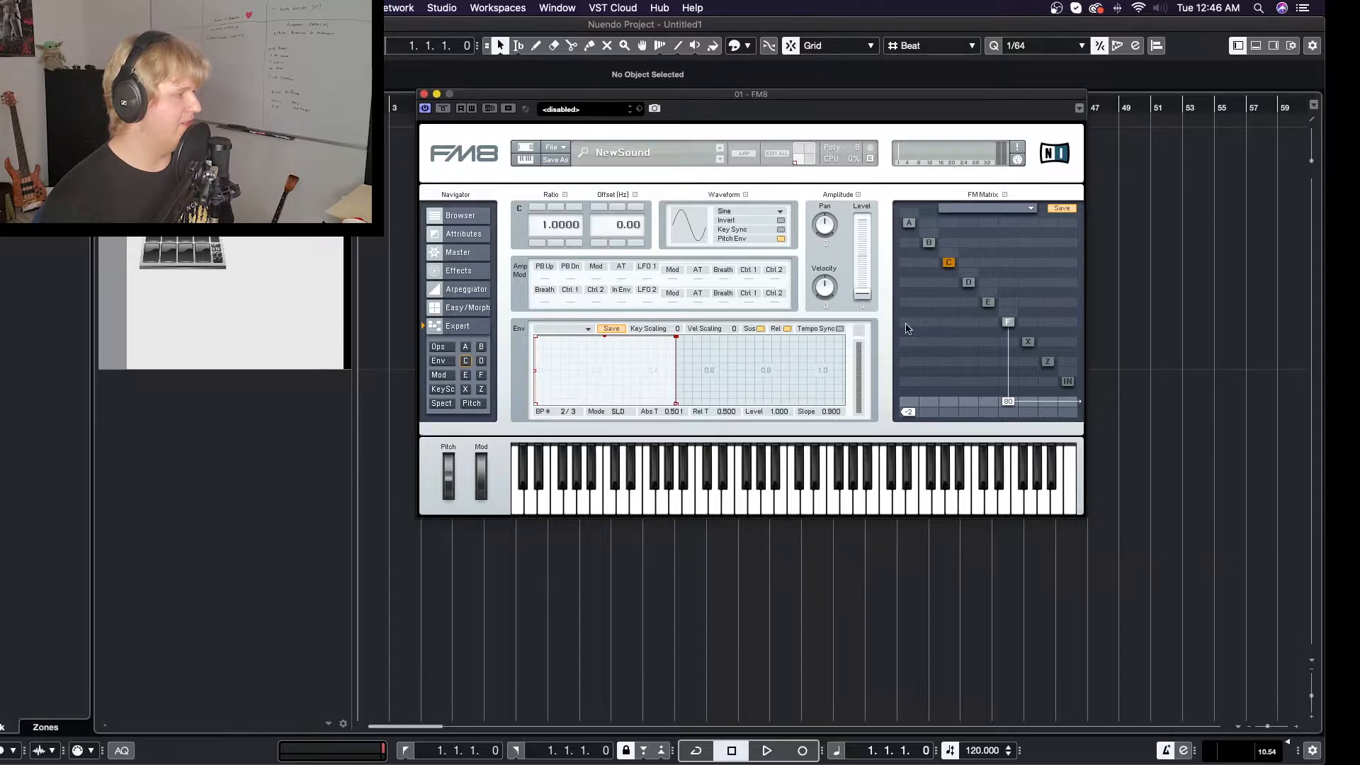
left_click(482, 375)
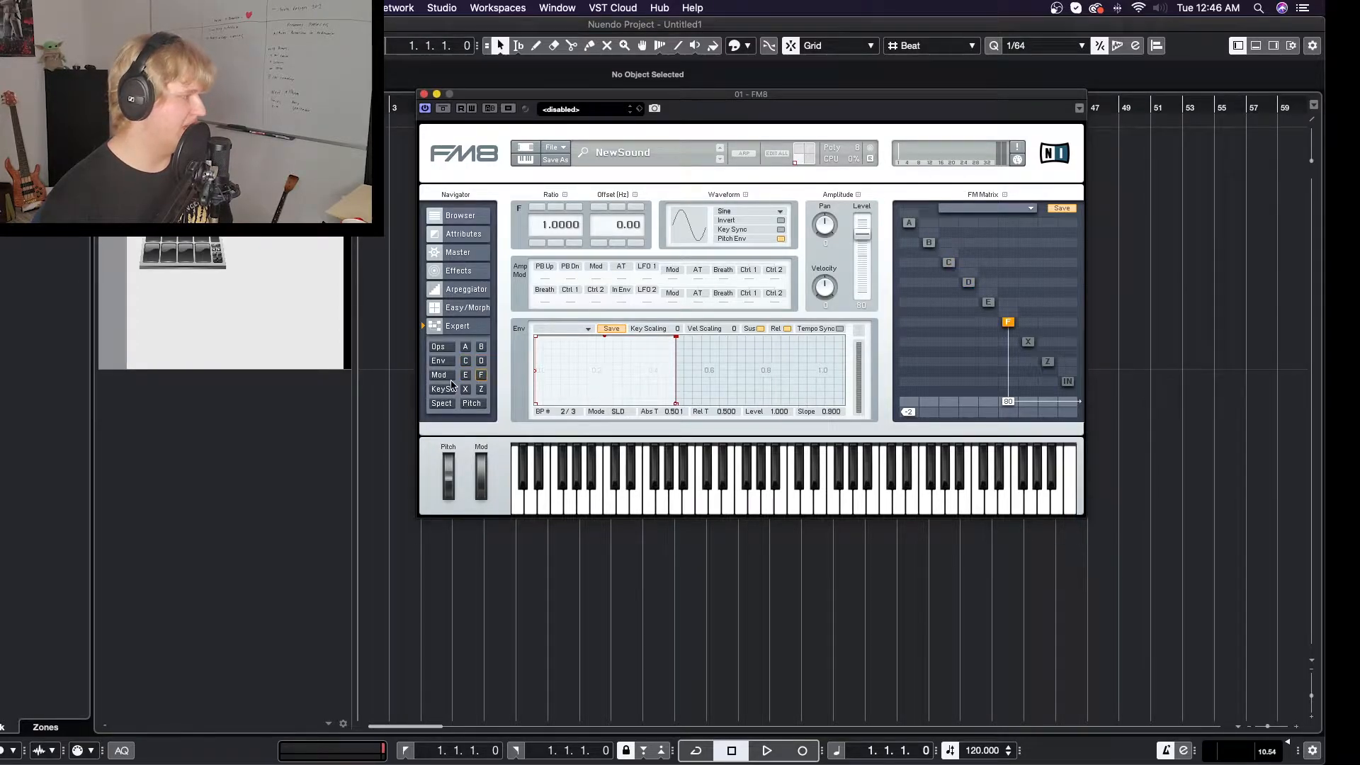
left_click(465, 376)
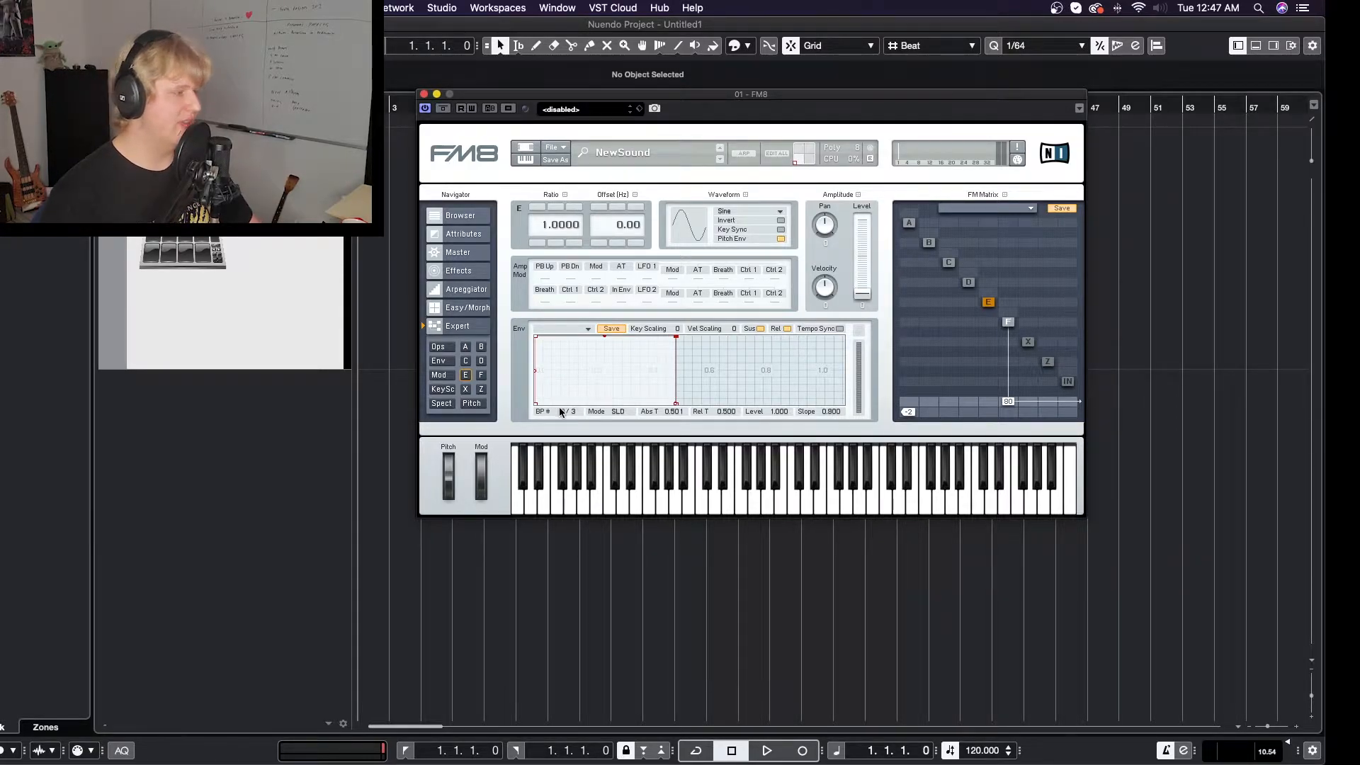
- Bring up the envelope overview and link the envelopes of operators A through F
left_click(450, 363)
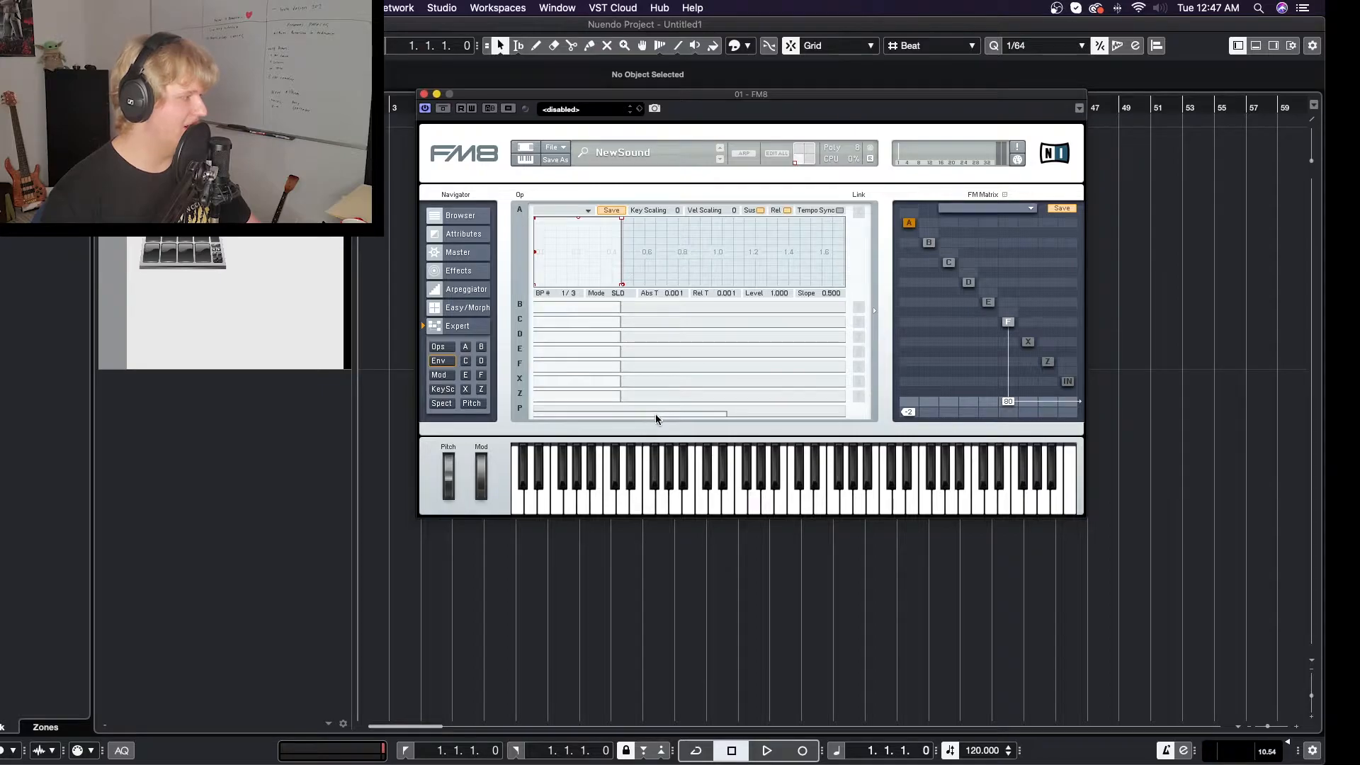
left_click(476, 406)
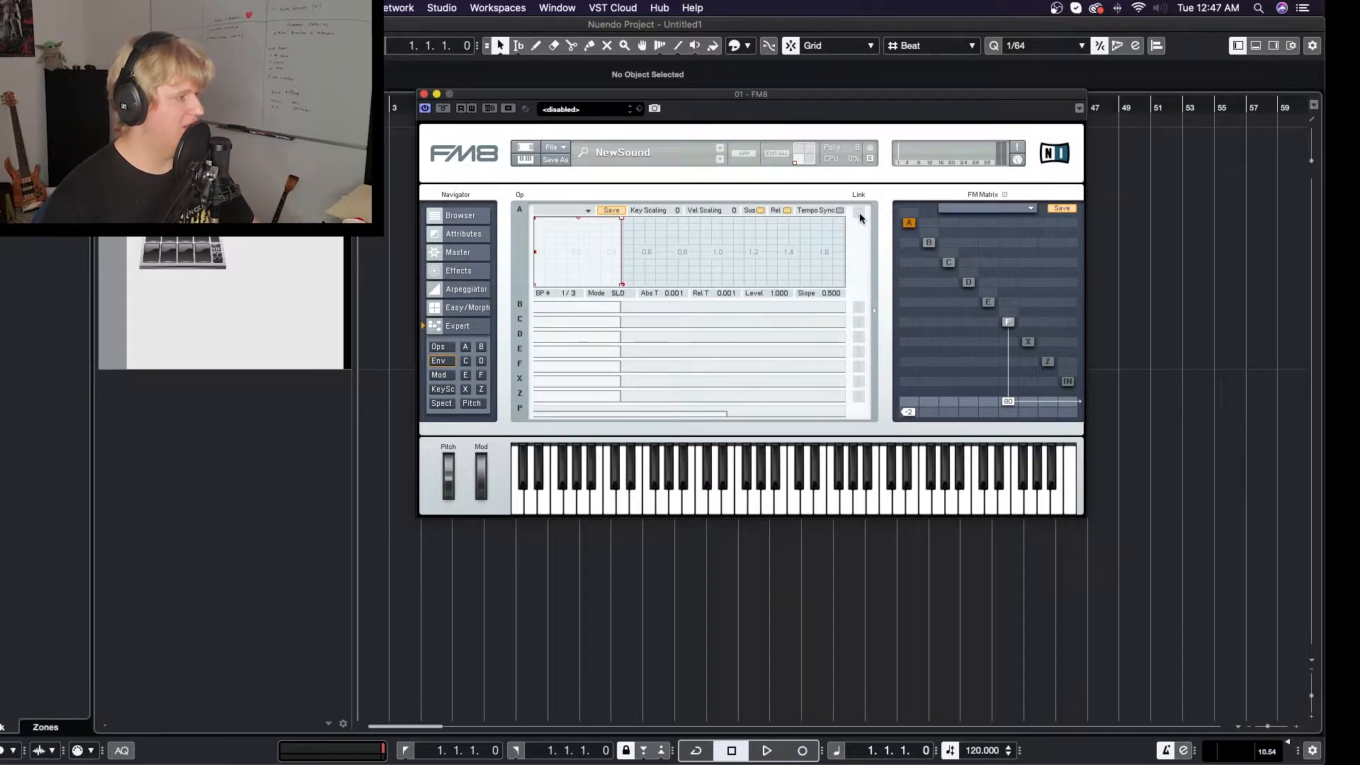
left_click(859, 213)
left_click(858, 307)
left_click(858, 322)
left_click(857, 337)
left_click(857, 352)
left_click(857, 367)
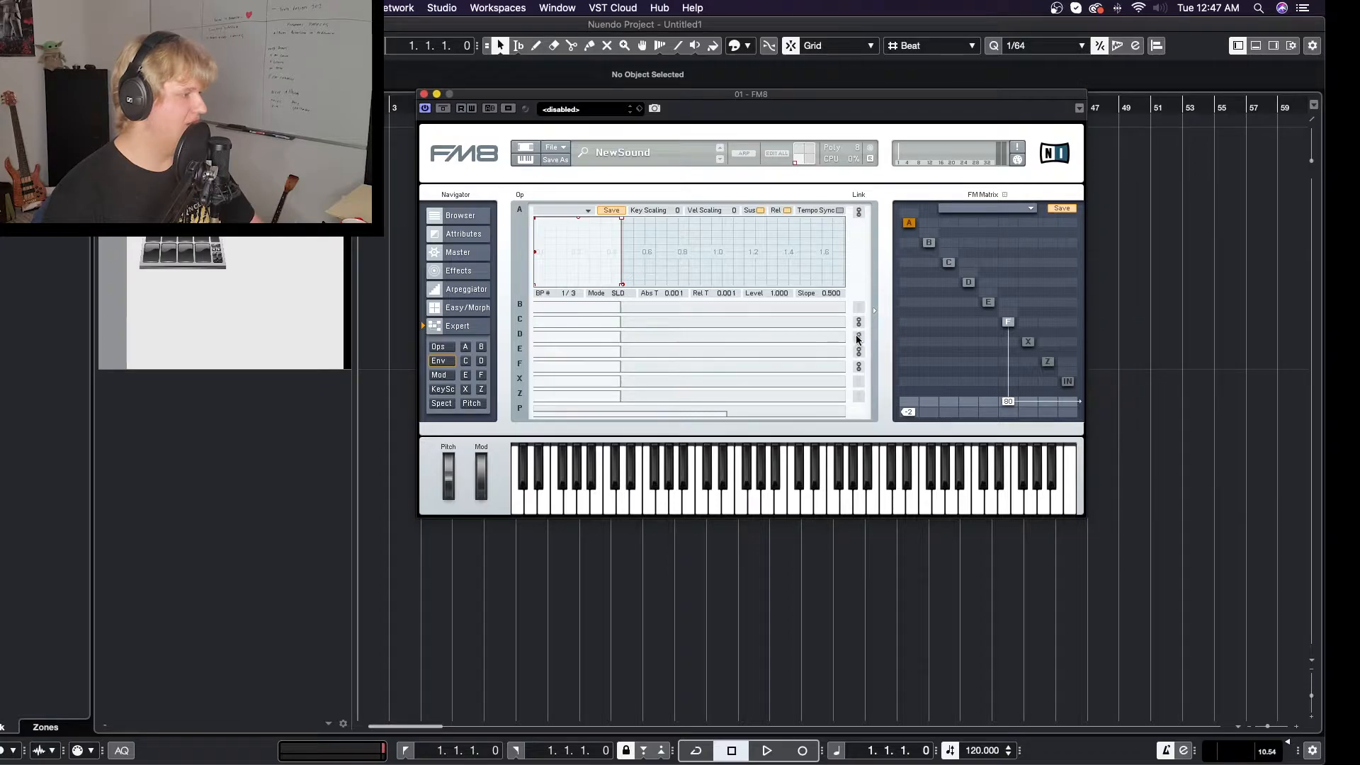
- Add and reshape breakpoints on the linked envelope to form a curve that dips and rises again, and link operator X's envelope
left_click_drag(623, 218, 716, 225)
double_click(618, 224)
right_click(625, 228)
left_click_drag(625, 227, 673, 256)
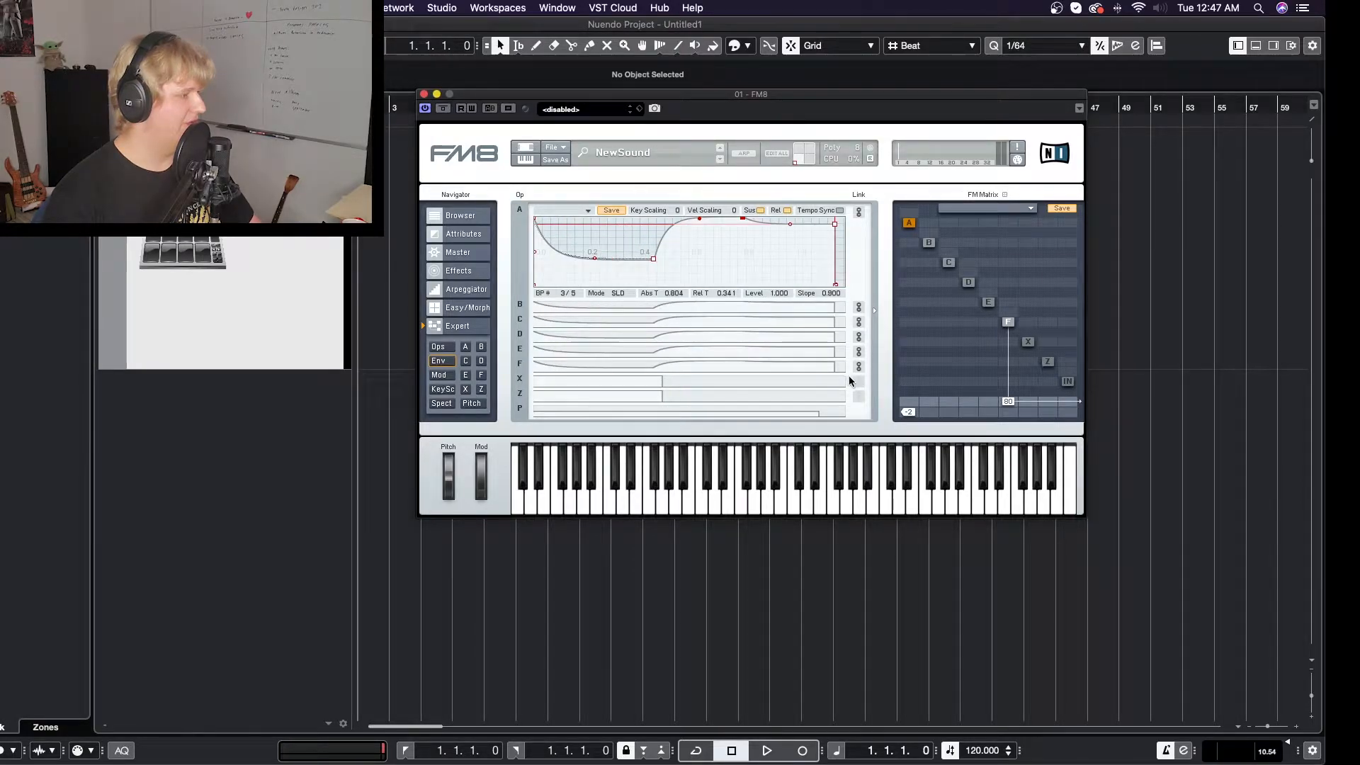
left_click(856, 381)
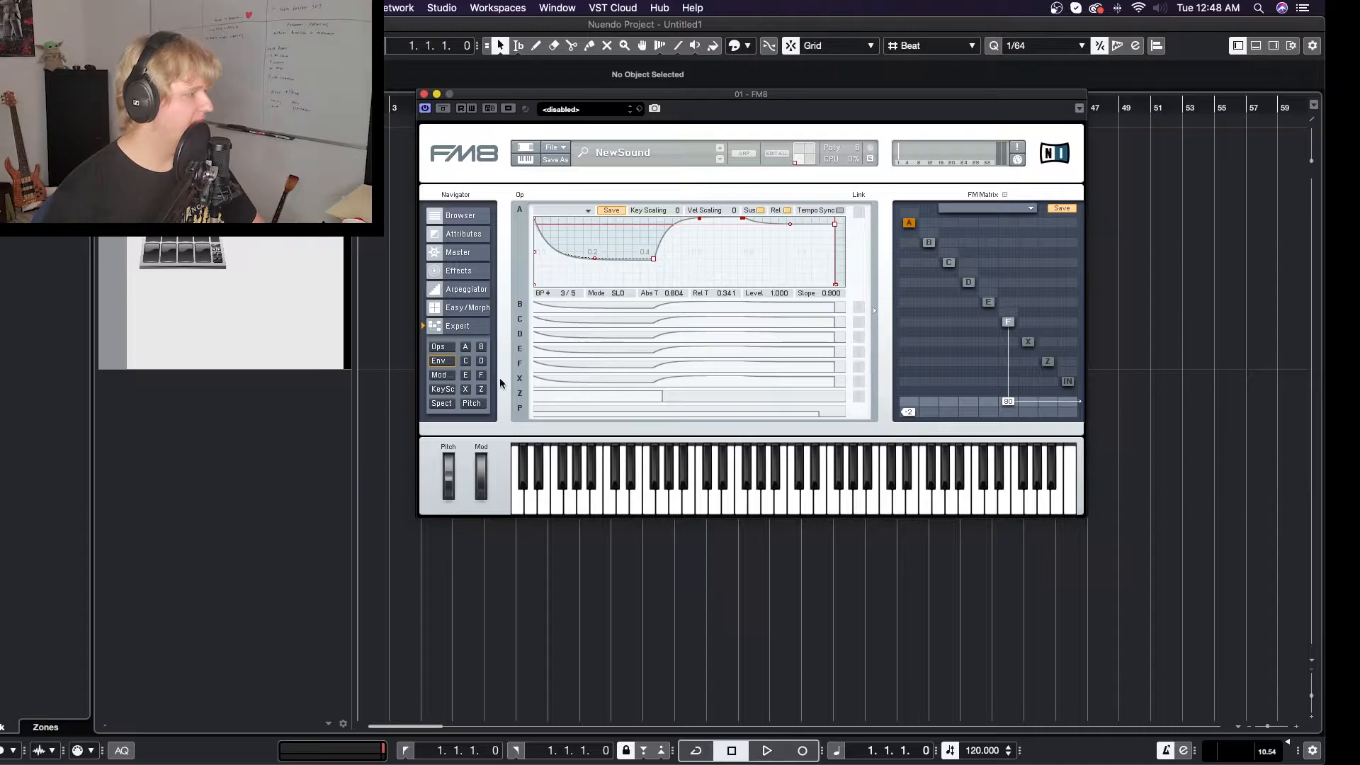
- Examine the modulation matrix with its LFOs and the individual settings of operators A and D
left_click(438, 376)
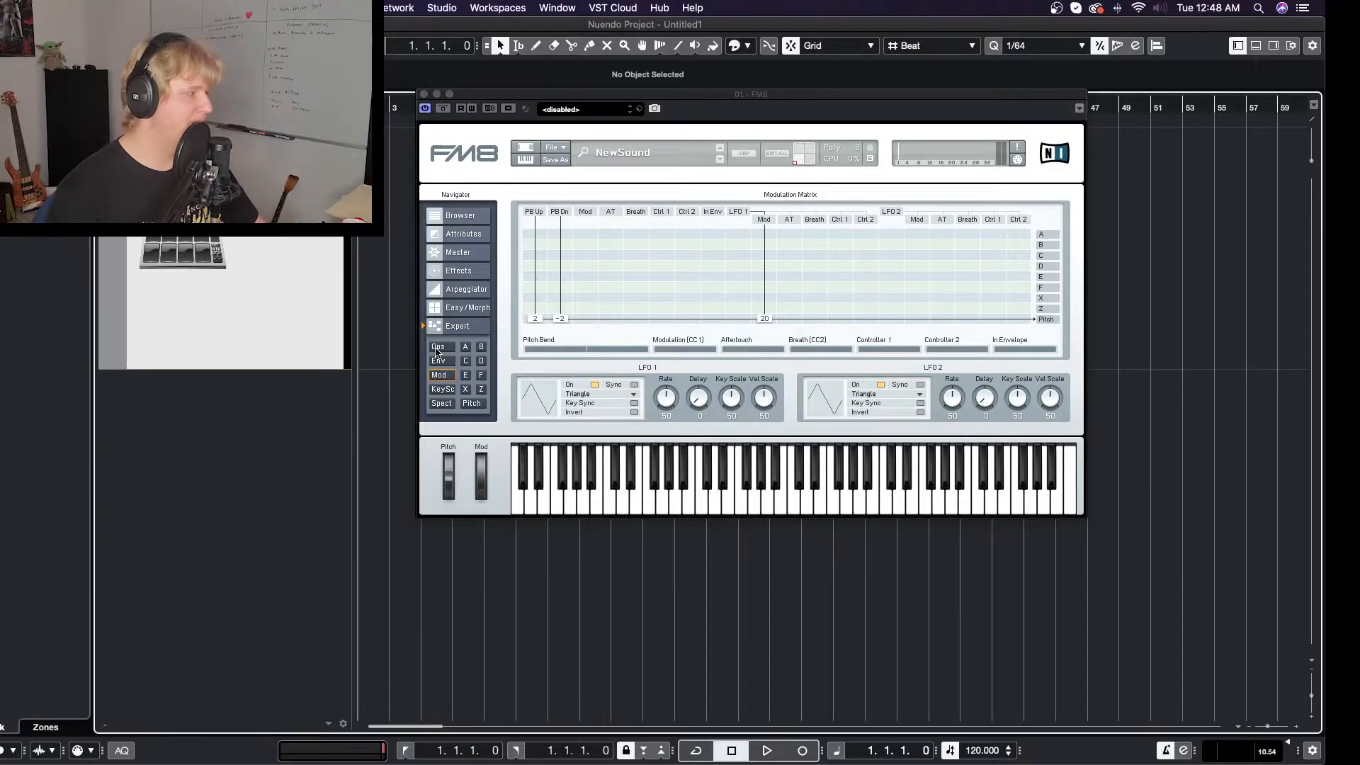
left_click(465, 346)
left_click(481, 362)
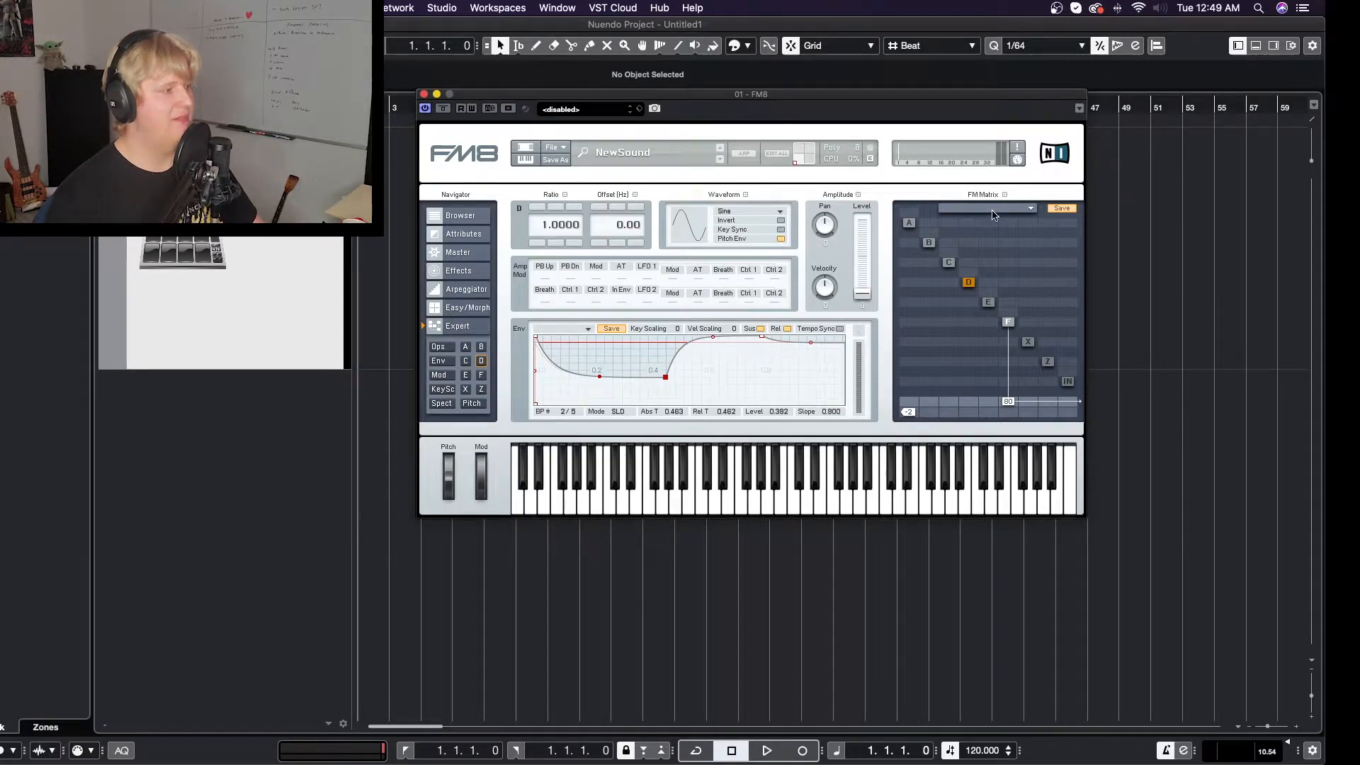
- Step through the operators in the FM matrix, ending with the settings of operators X and Z
left_click(909, 223)
left_click(988, 302)
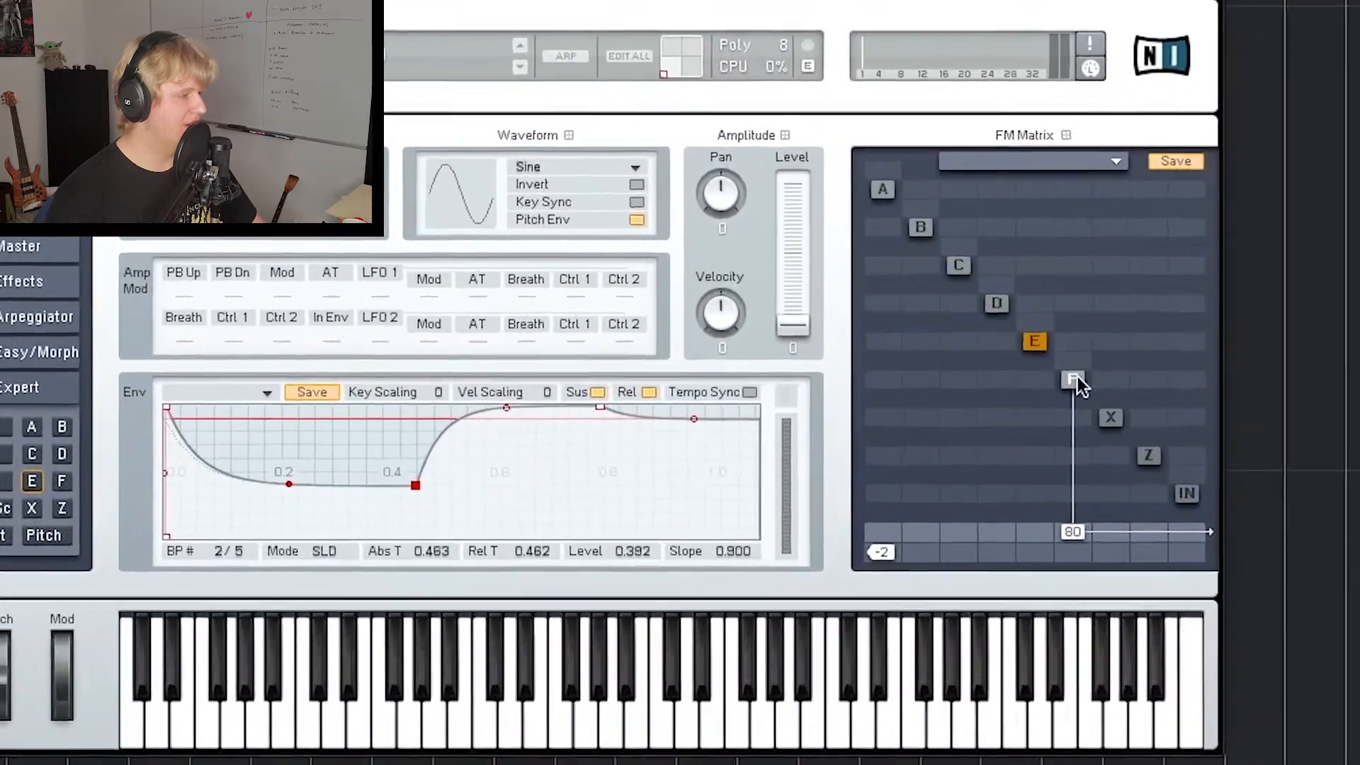
left_click(1075, 380)
left_click(1111, 417)
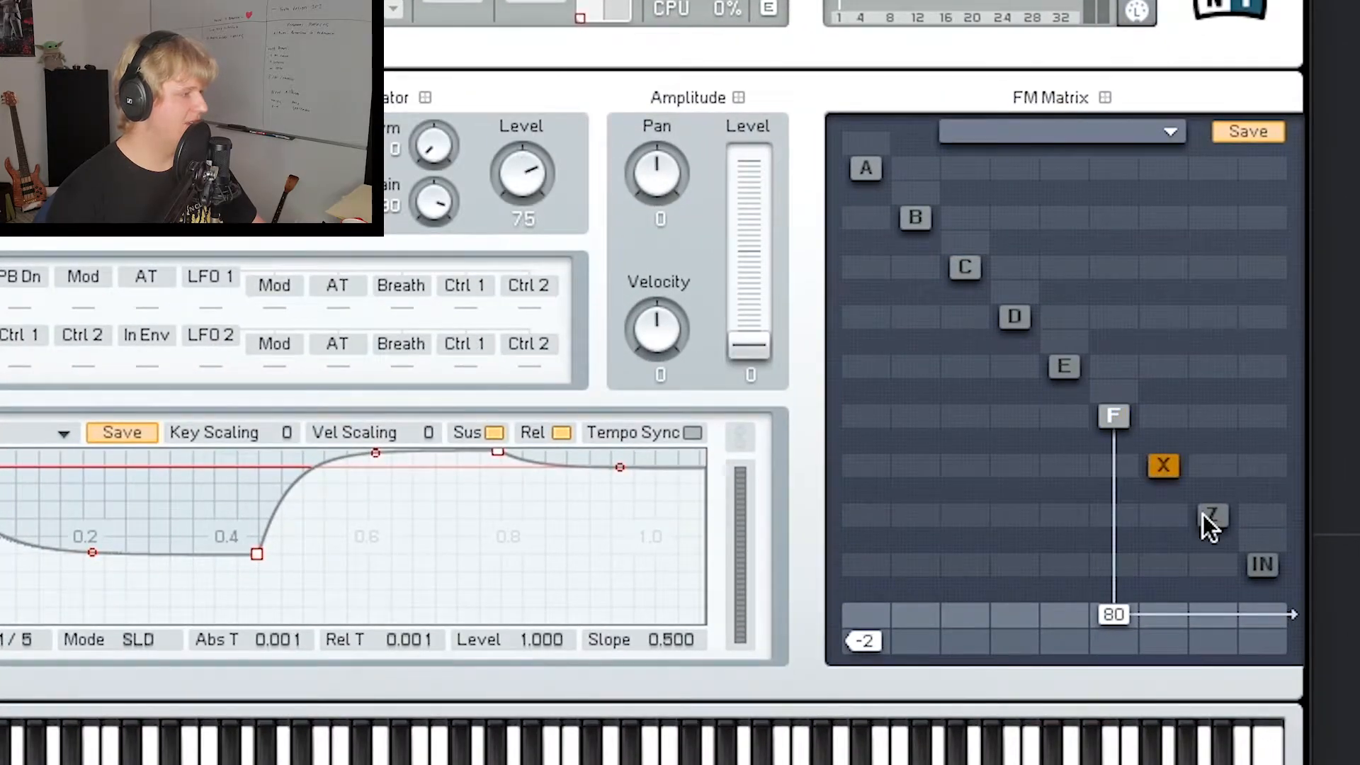
left_click(1204, 518)
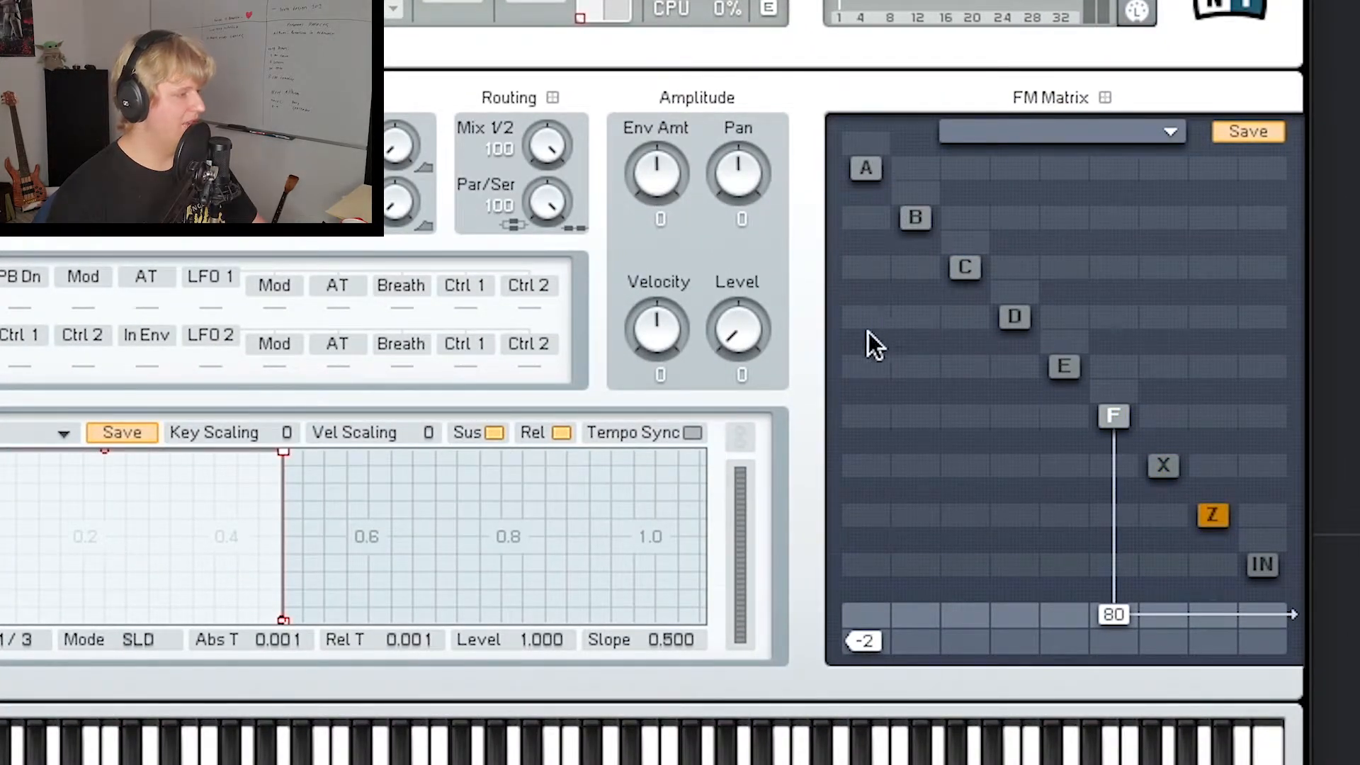
- Try routing operator A into operator F at 41 and giving operator E feedback of 52, removing the feedback and readjusting the A-to-F amount
left_click_drag(863, 411, 1189, 346)
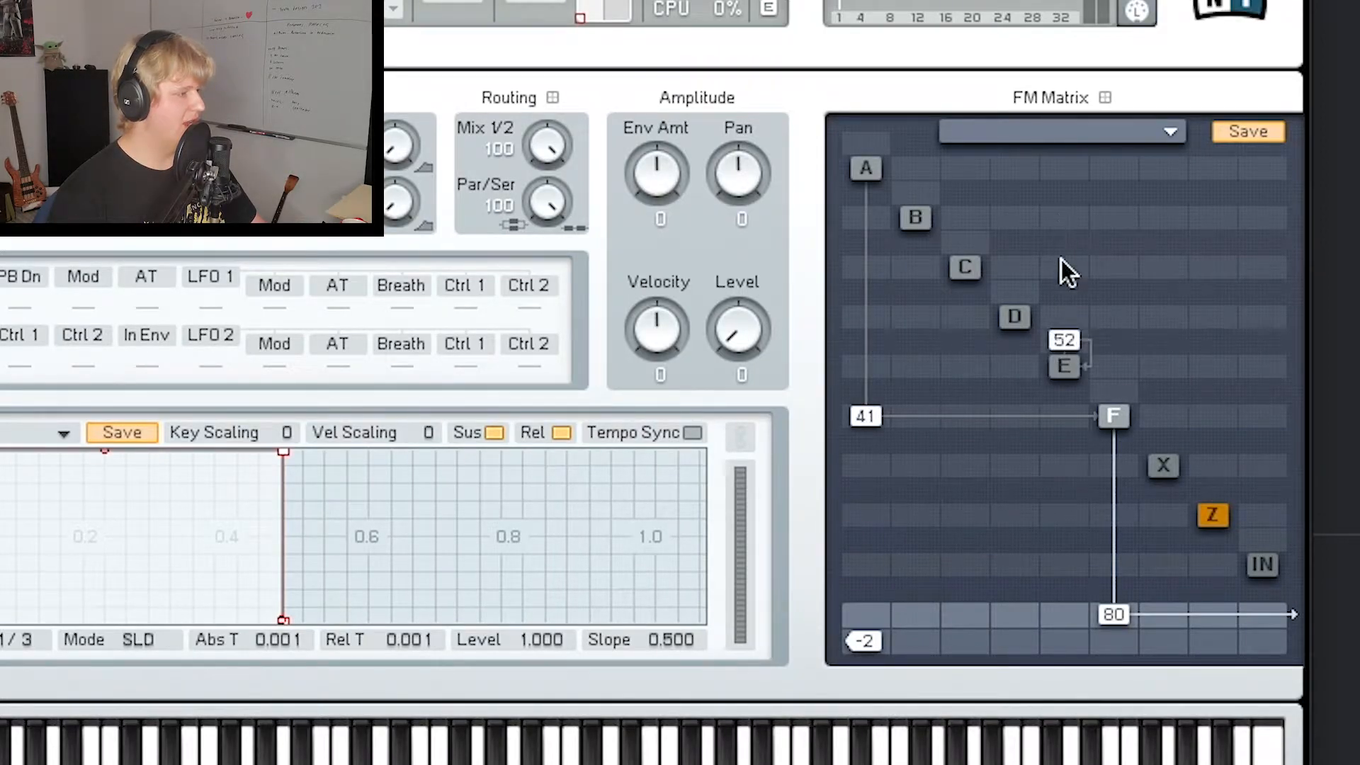
left_click_drag(1061, 283, 1060, 340)
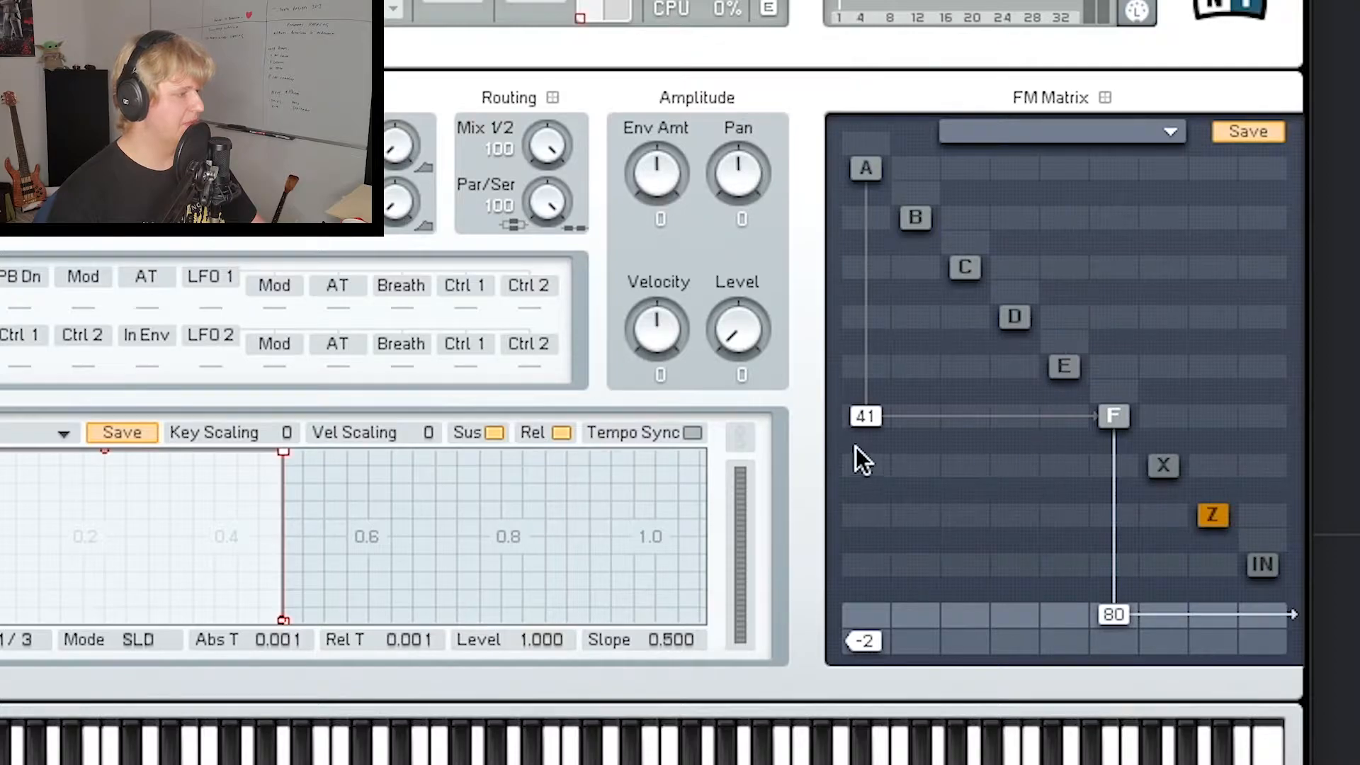
left_click_drag(860, 421, 849, 581)
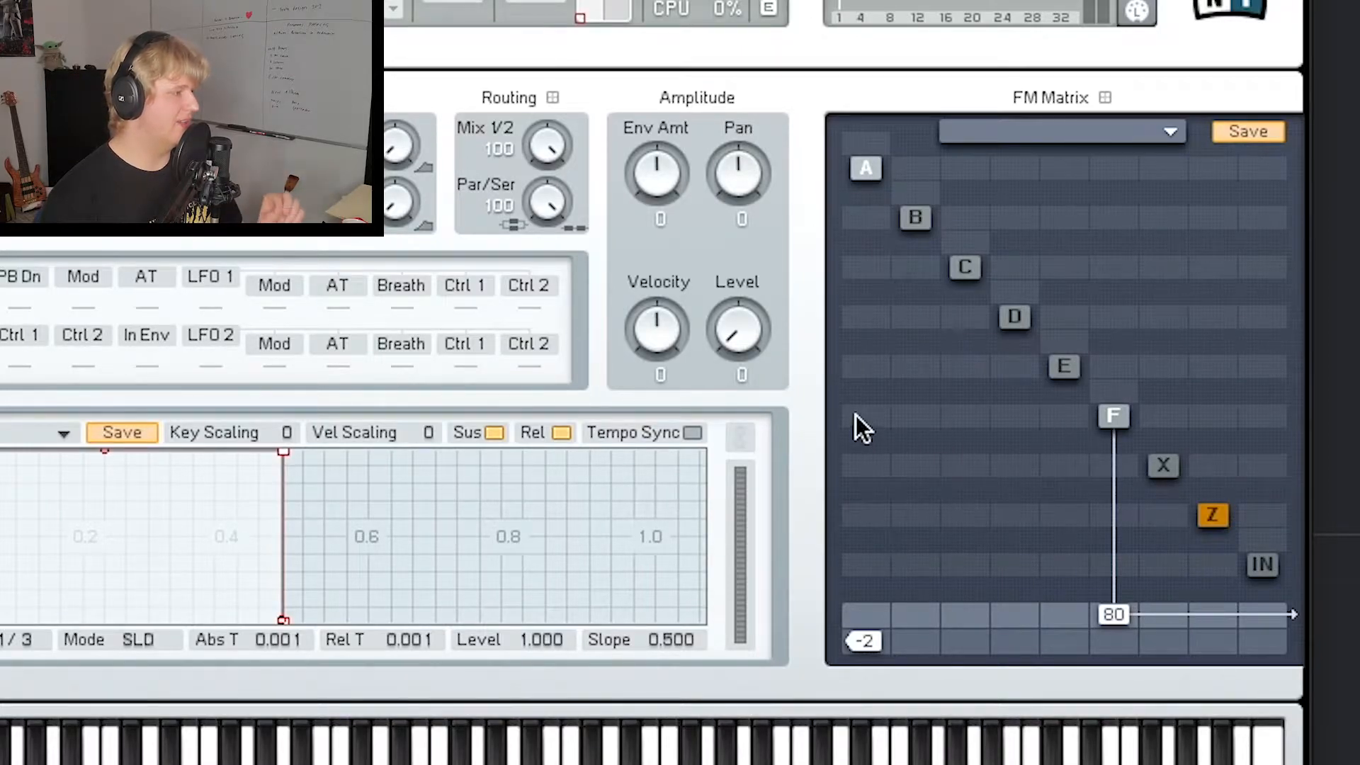
left_click_drag(862, 417, 870, 341)
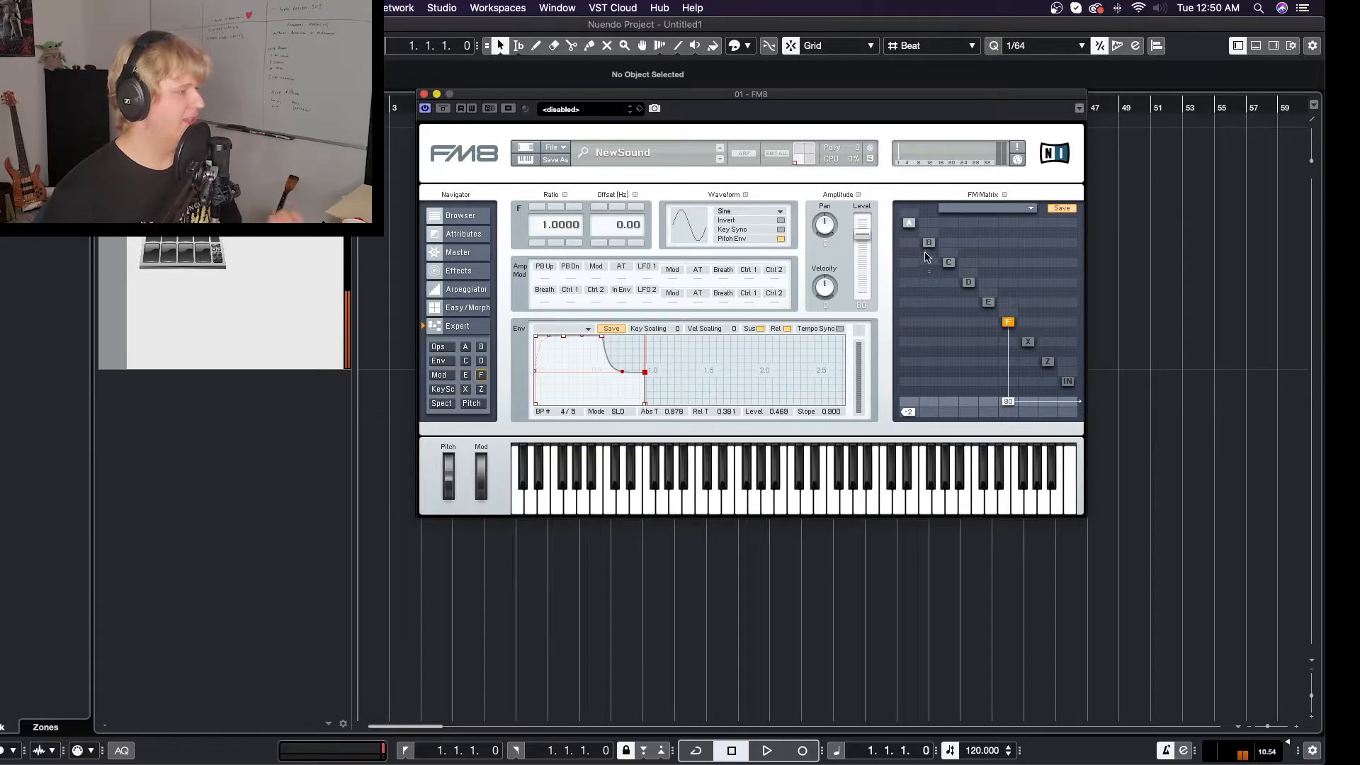
- Set operator A's waveform to Sawtooth and route operator A into operator F with a modulation amount of 53
left_click(909, 223)
left_click(745, 212)
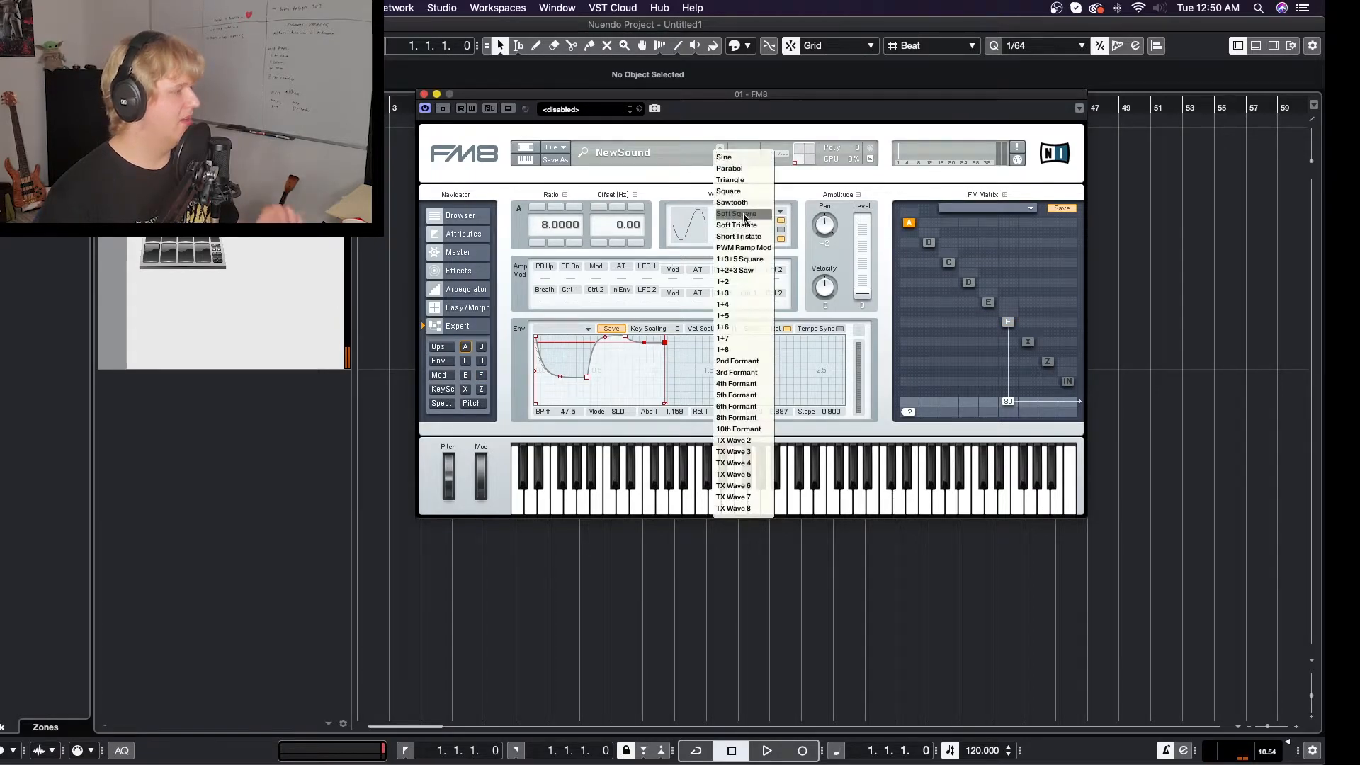
left_click(733, 203)
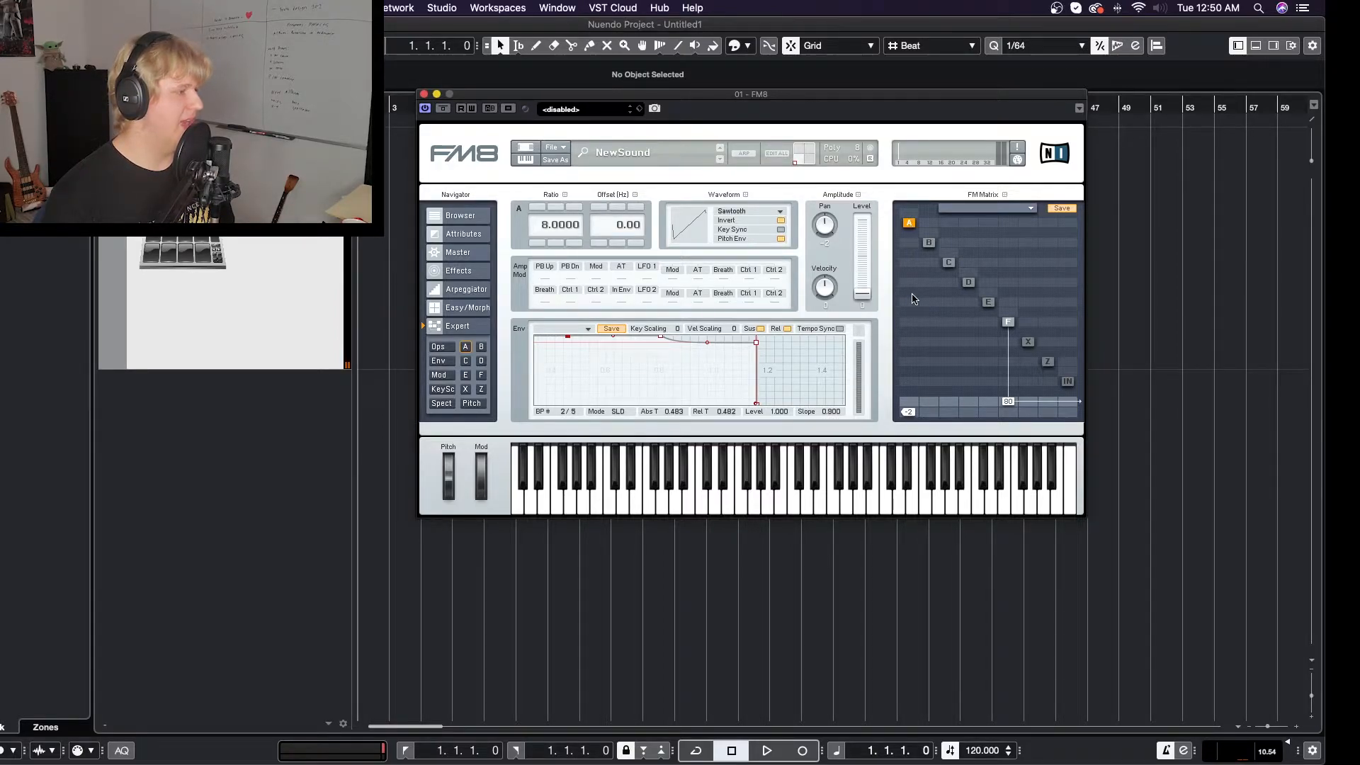
left_click_drag(911, 328, 911, 294)
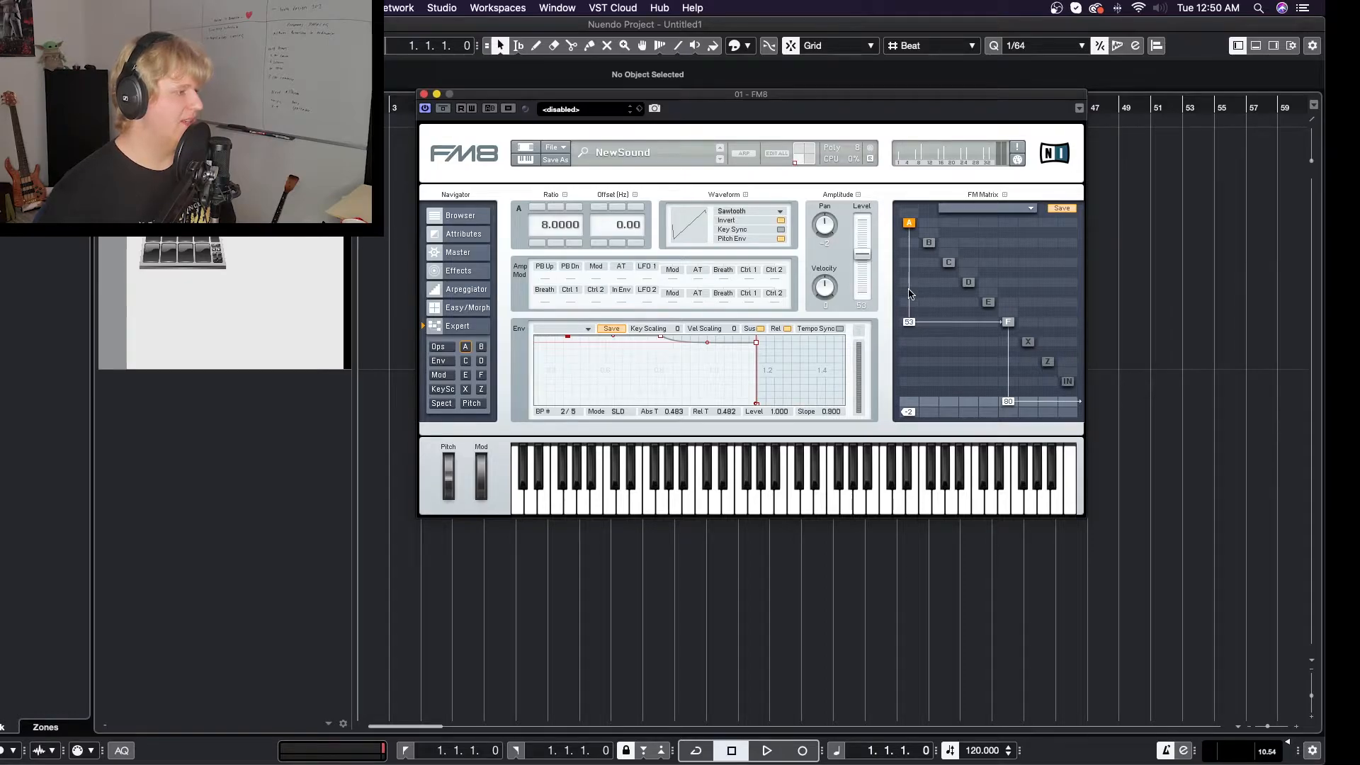
- Raise the operator A-to-F modulation amount to 100 in the FM matrix, then bring it down to a low setting
left_click_drag(906, 306, 914, 204)
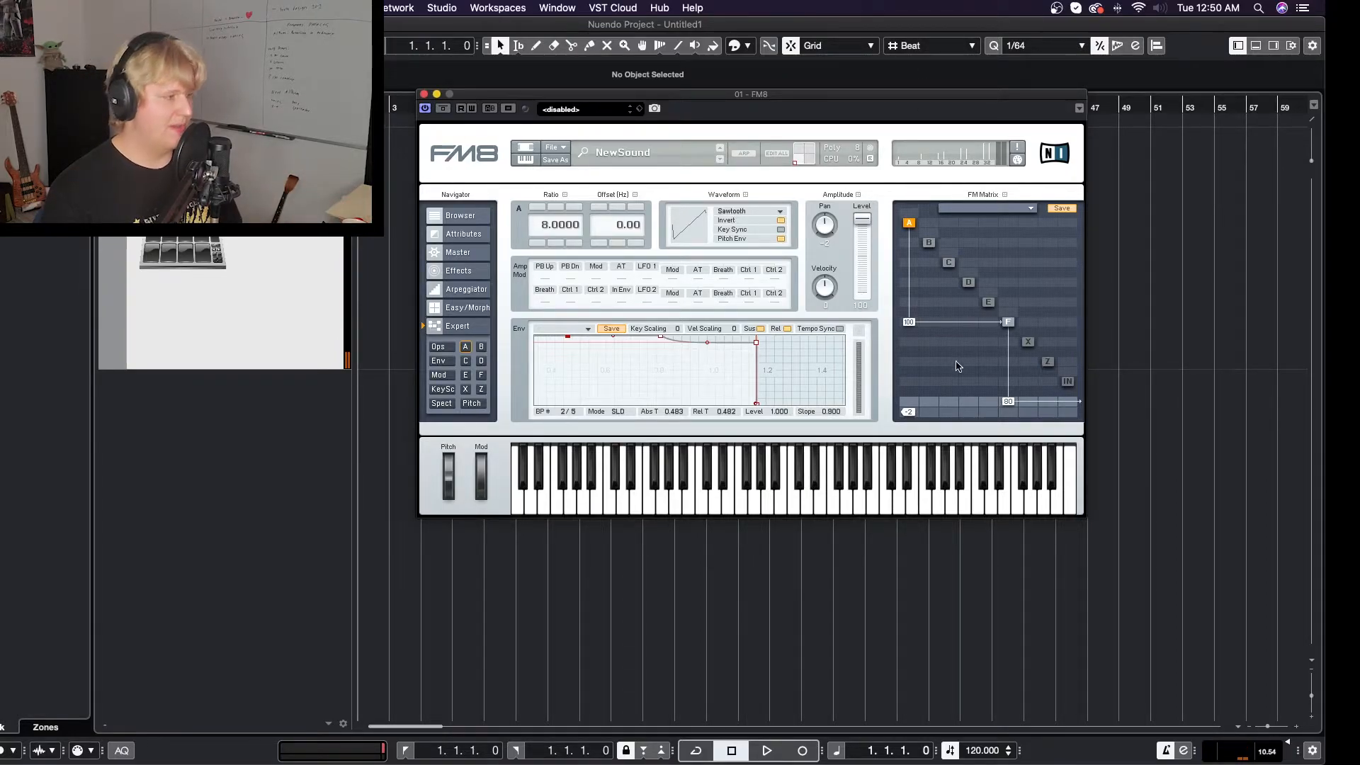
mouse_move(911, 327)
left_mouse_down()
mouse_move(918, 368)
mouse_move(915, 332)
mouse_move(913, 343)
left_mouse_up()
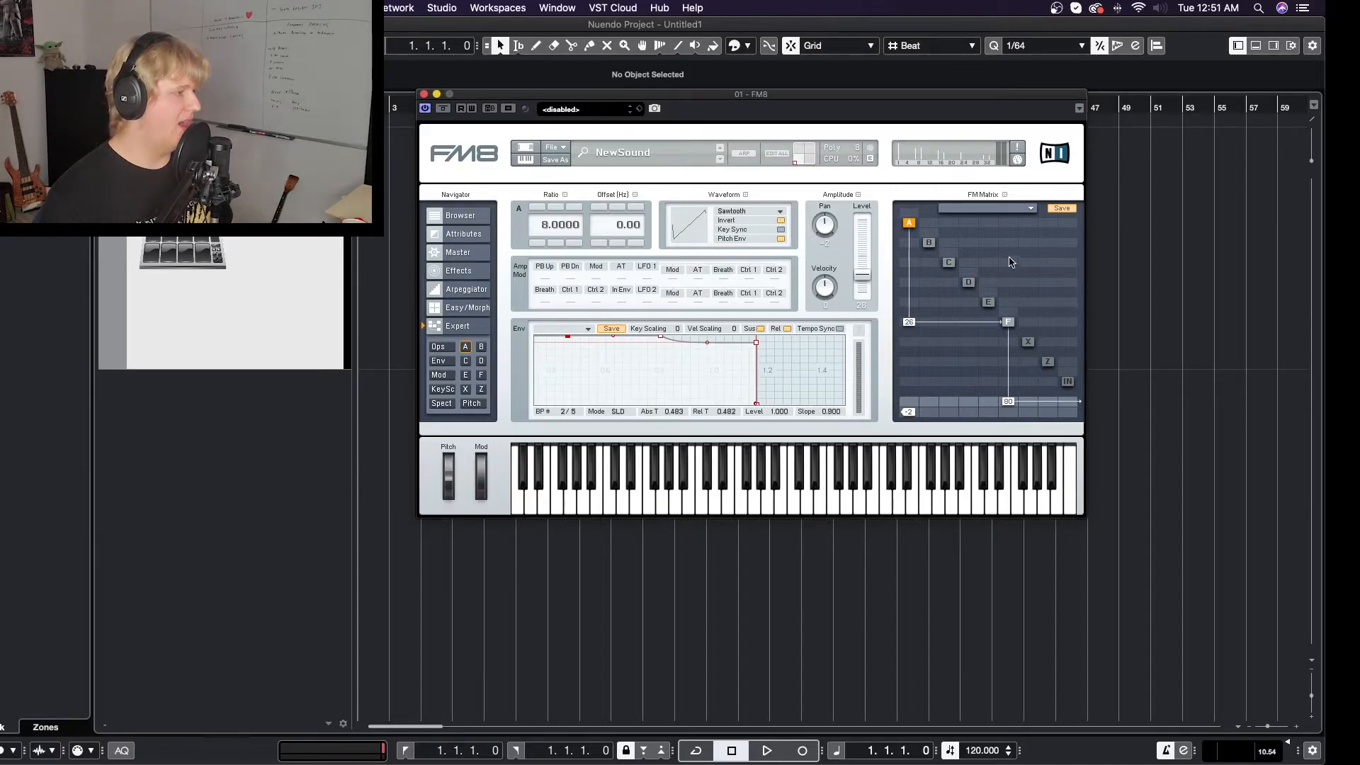
- Set operator D's waveform to Triangle and zoom in on the start of its envelope
left_click(969, 283)
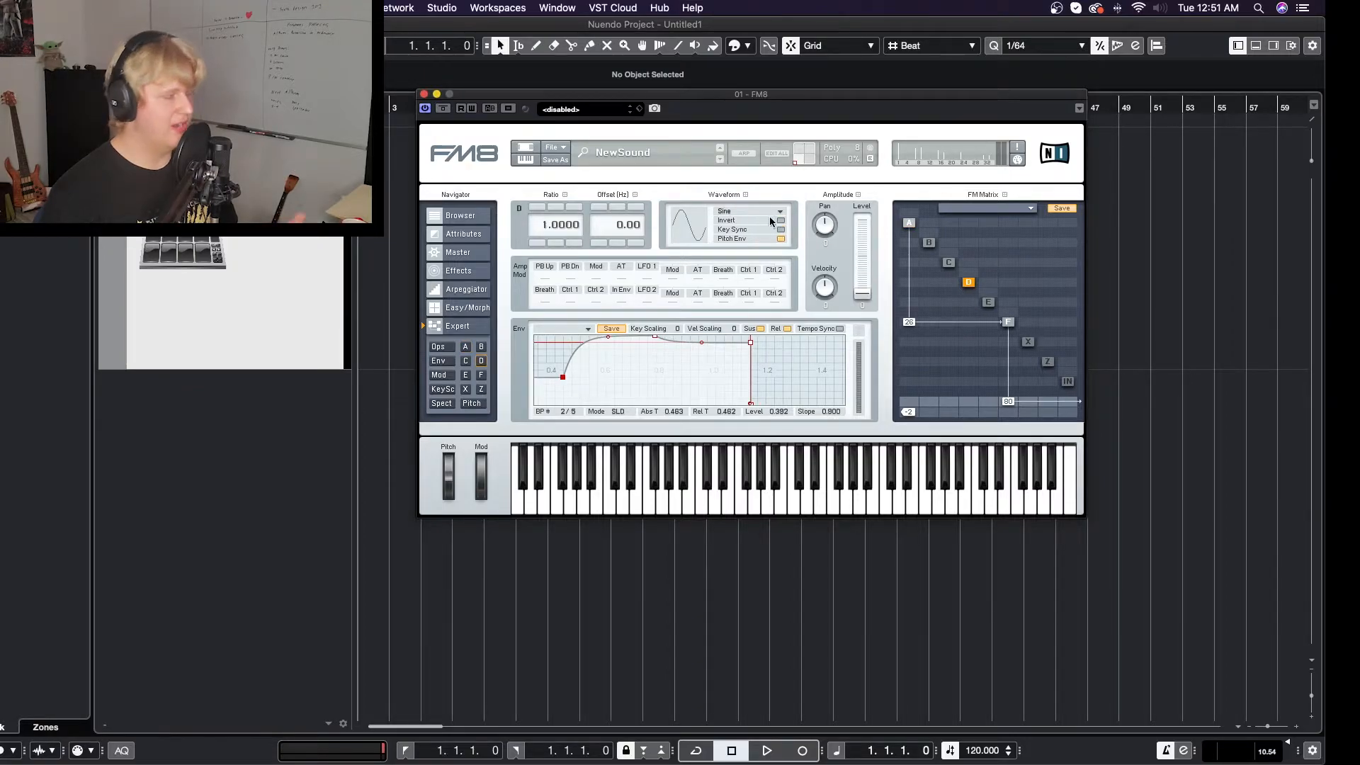
left_click(737, 211)
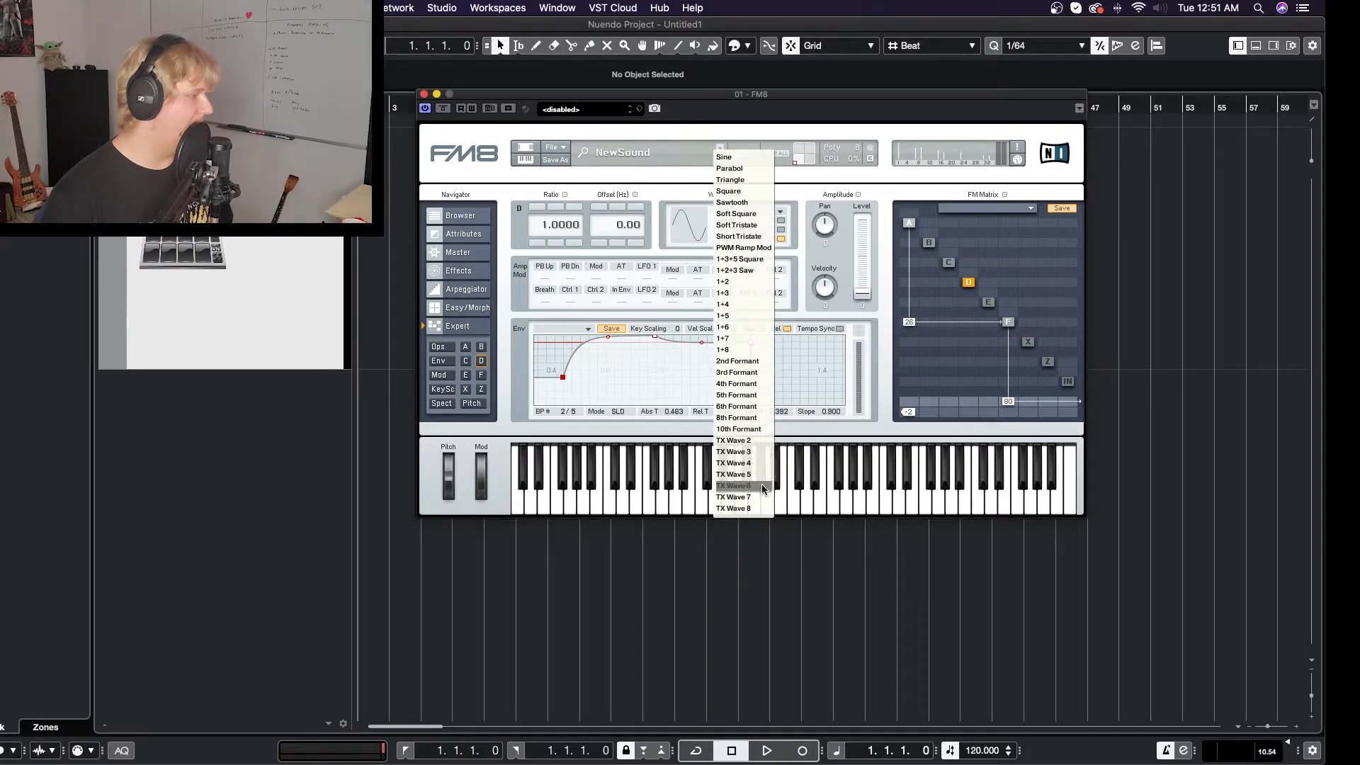
left_click(749, 180)
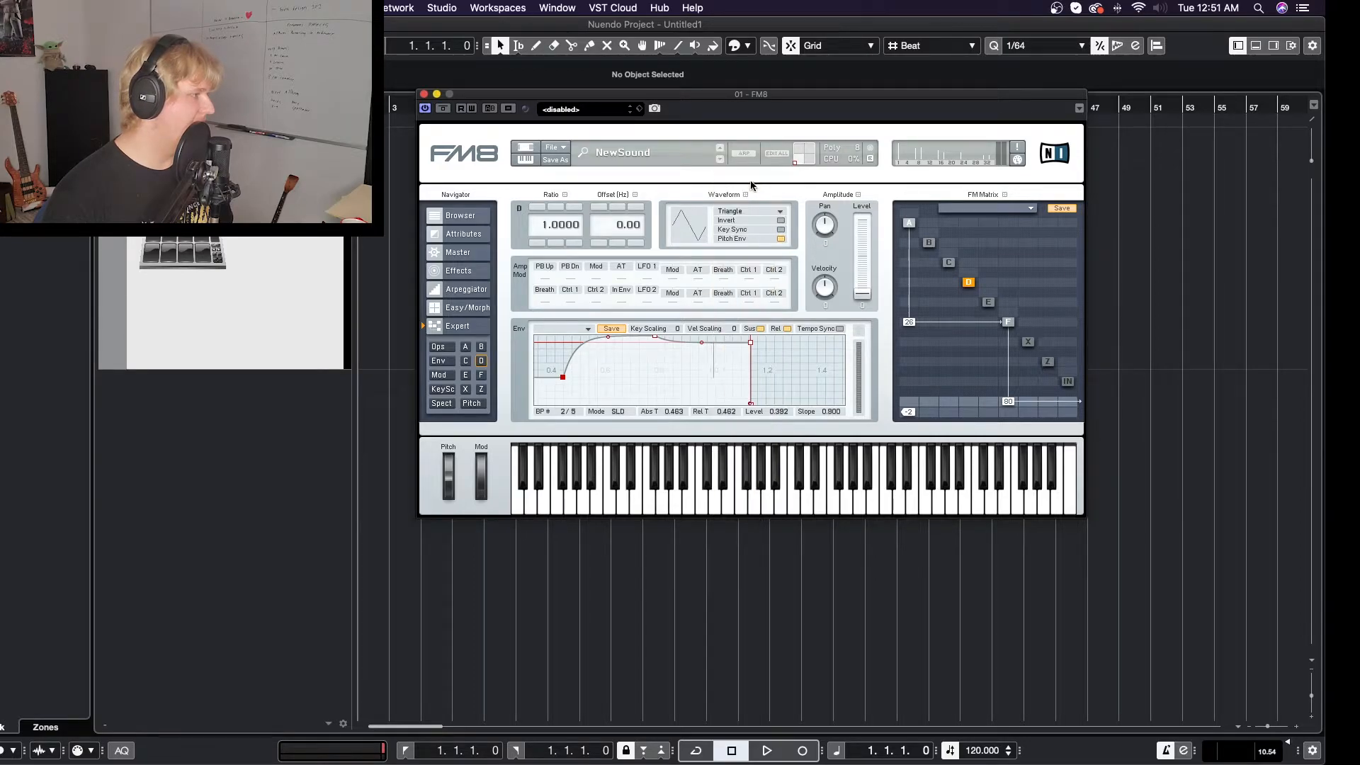
left_click_drag(583, 366, 564, 370)
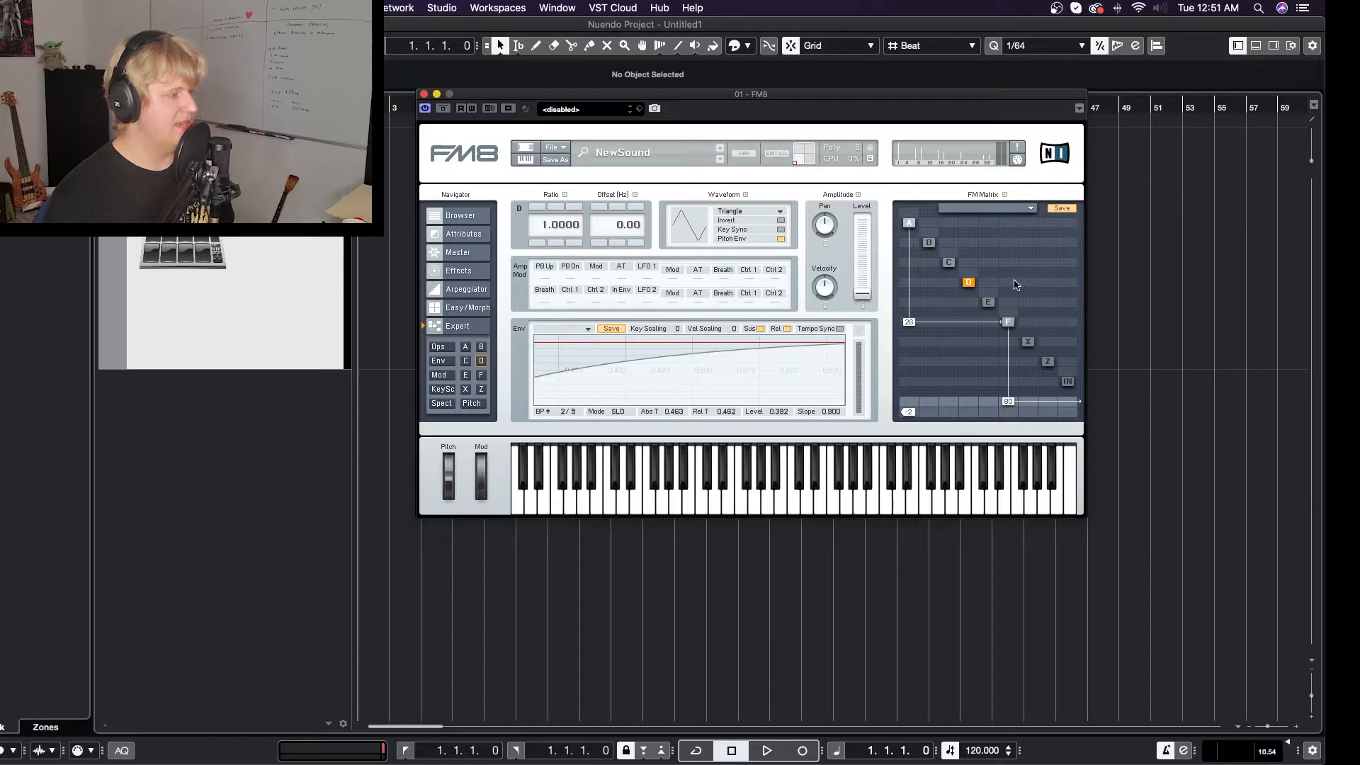
- Route operator D into operator F in the FM matrix and send D directly to the output at 57
left_click_drag(1012, 283, 1016, 235)
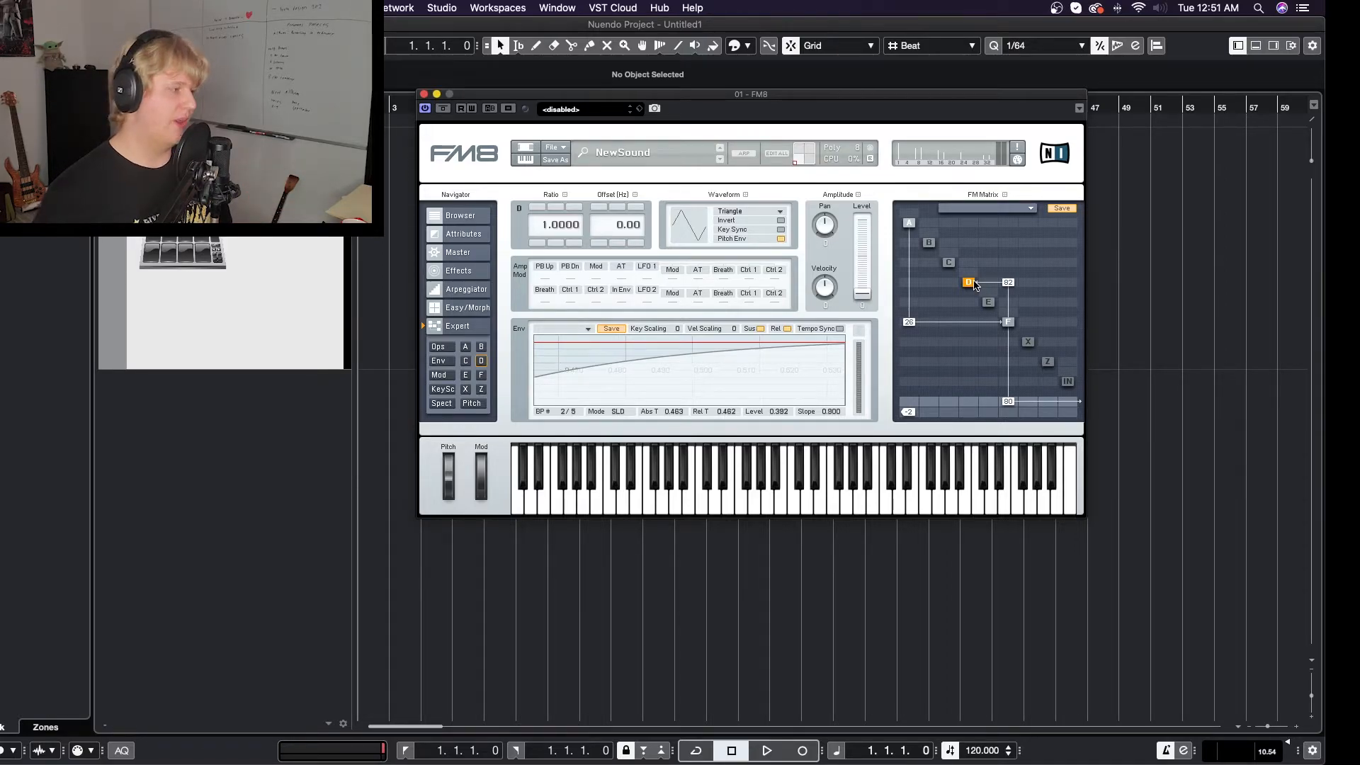
left_click_drag(1008, 283, 1009, 303)
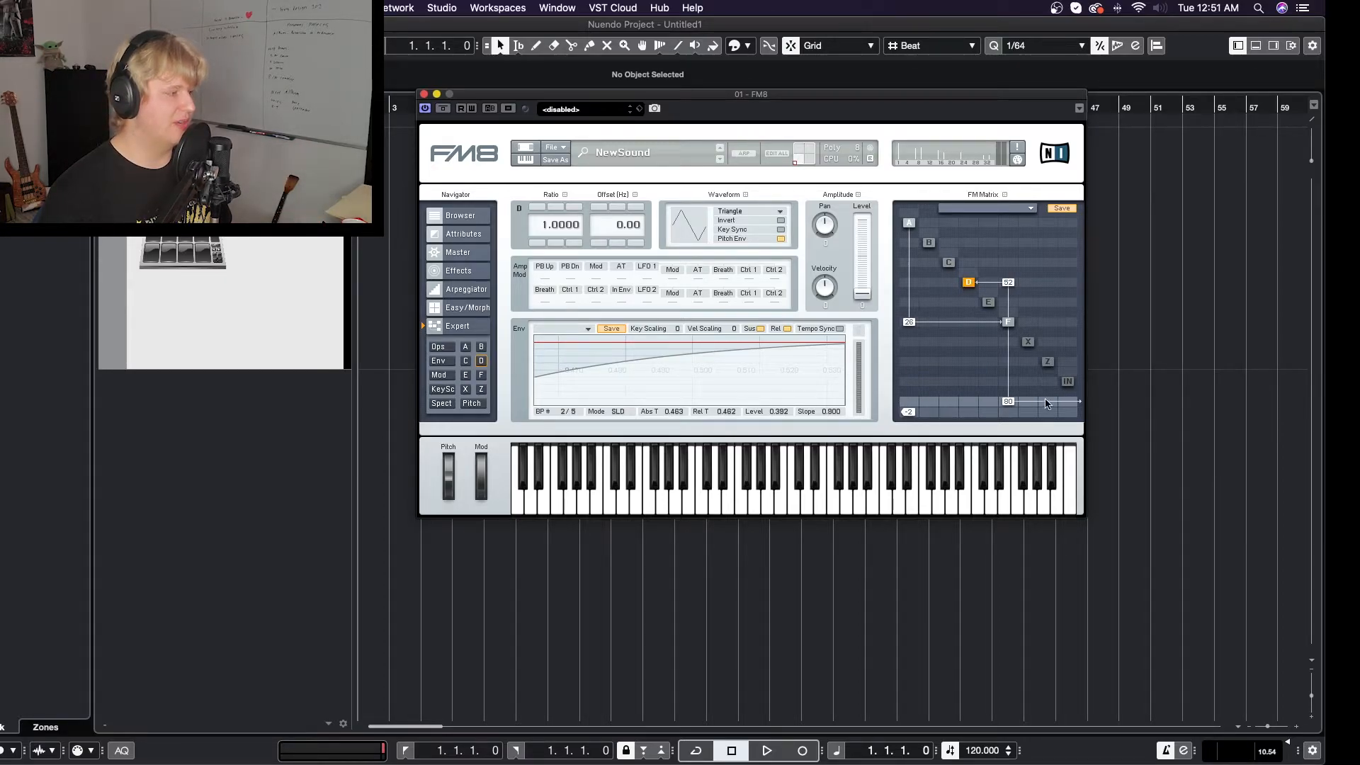
left_click_drag(970, 402, 970, 365)
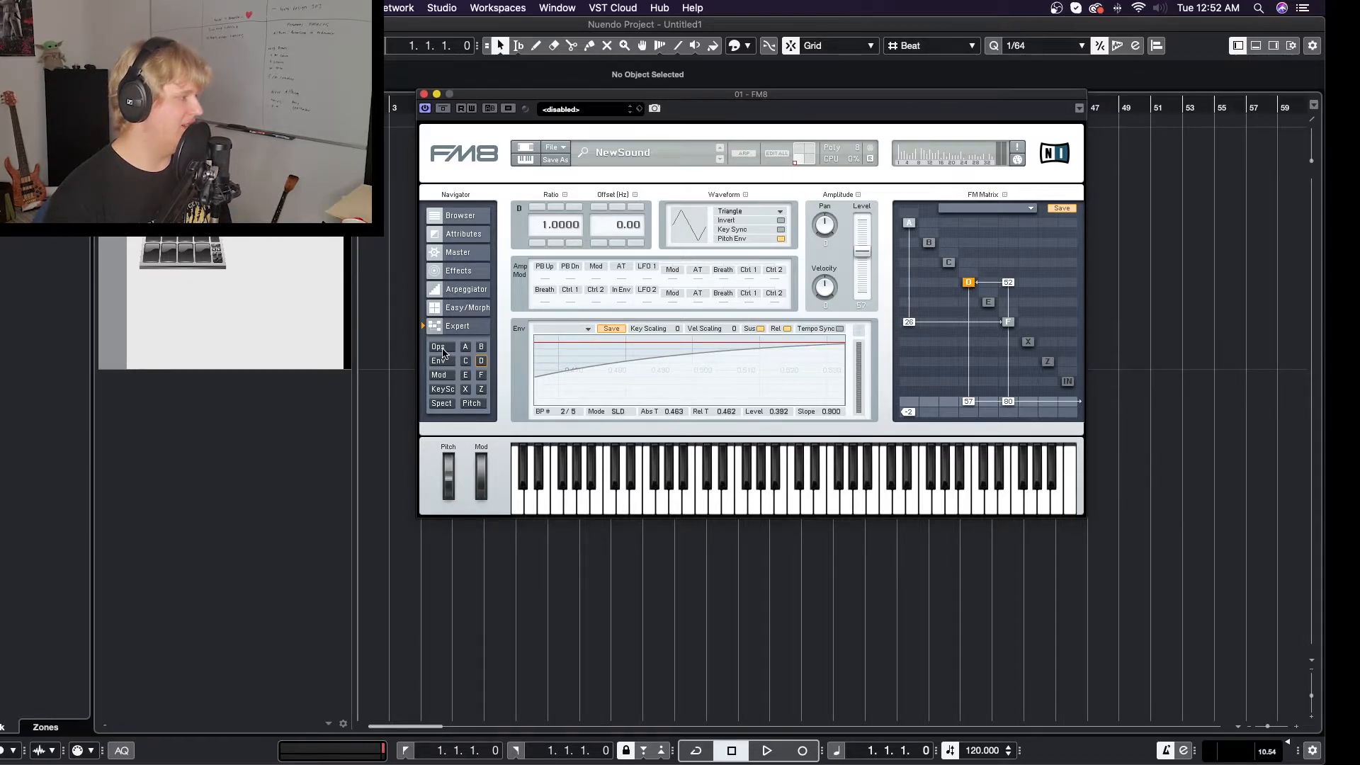
- Examine the pitch page, operators X, F, A and Z, and the spectrum and waveform display of the sound
left_click(473, 404)
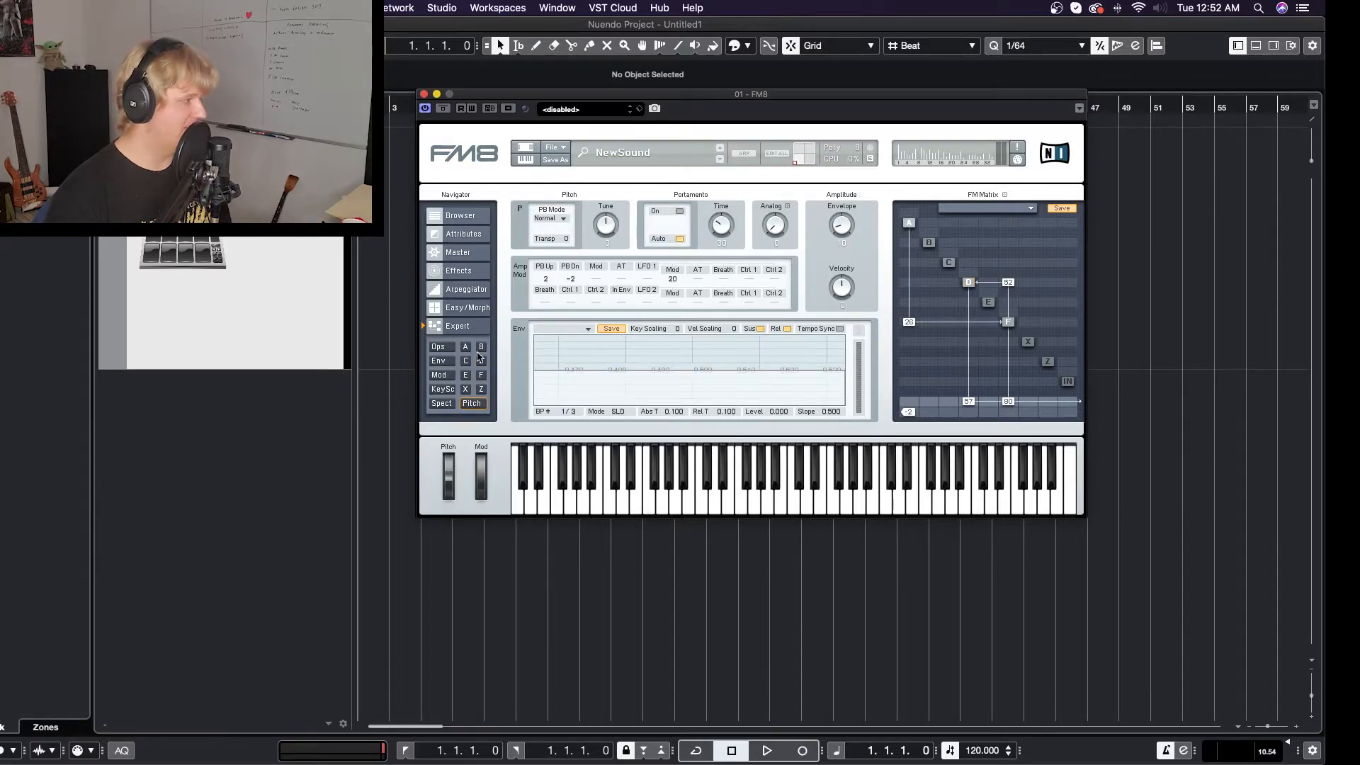
left_click(466, 389)
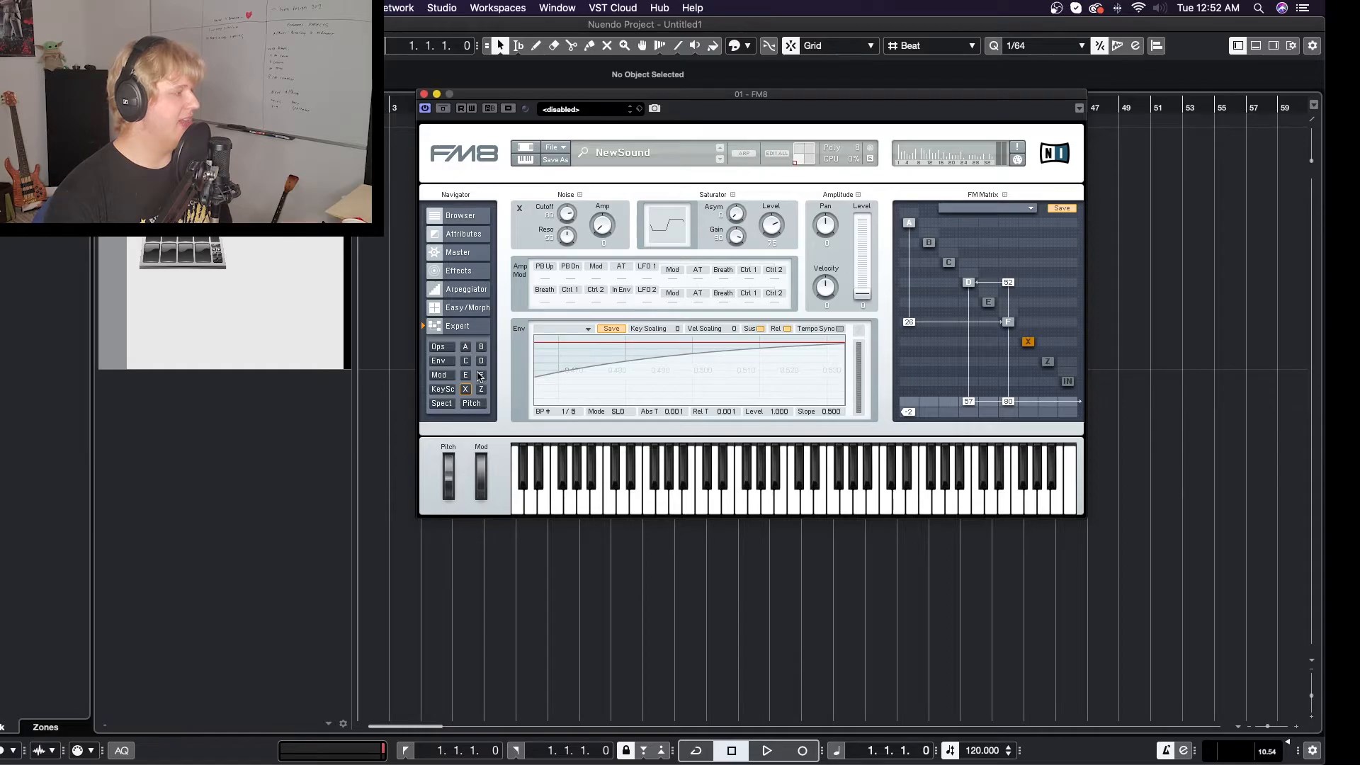
left_click(480, 374)
left_click(467, 349)
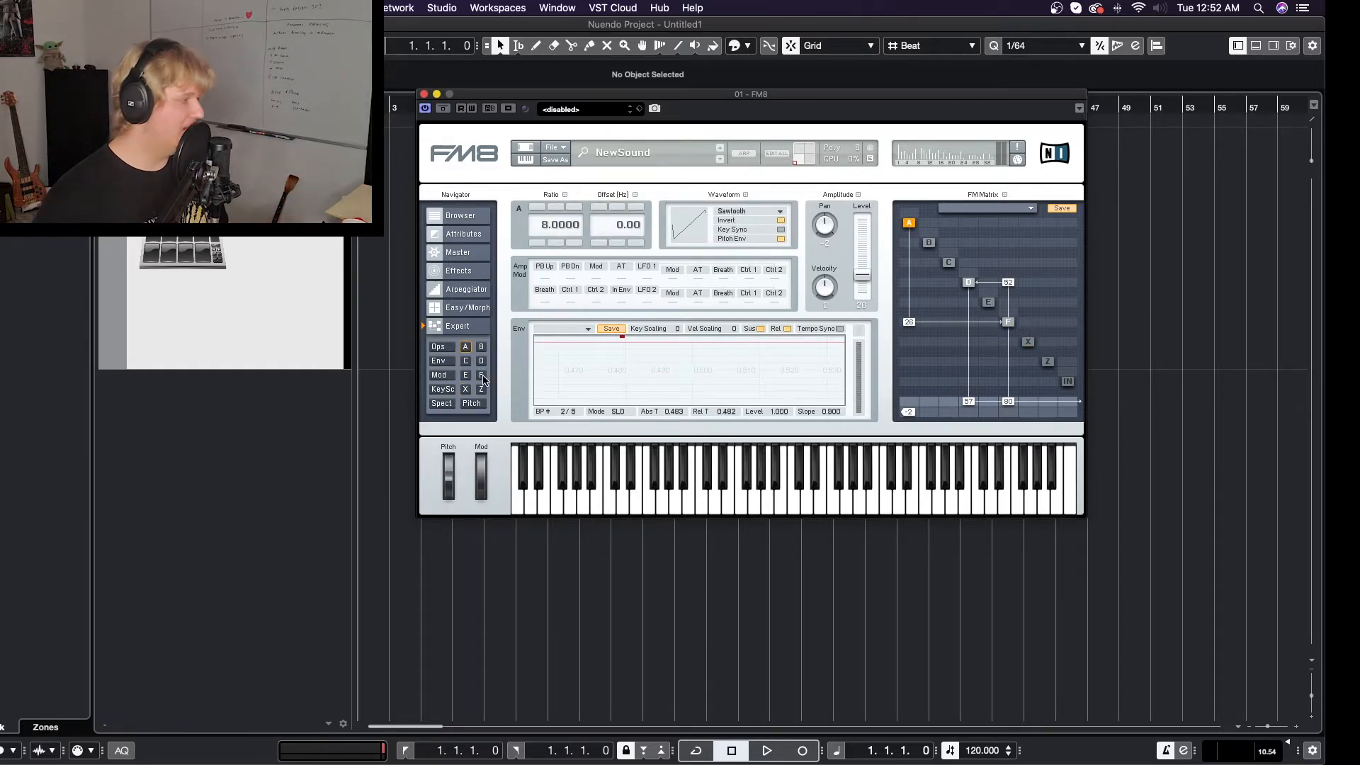
left_click(465, 389)
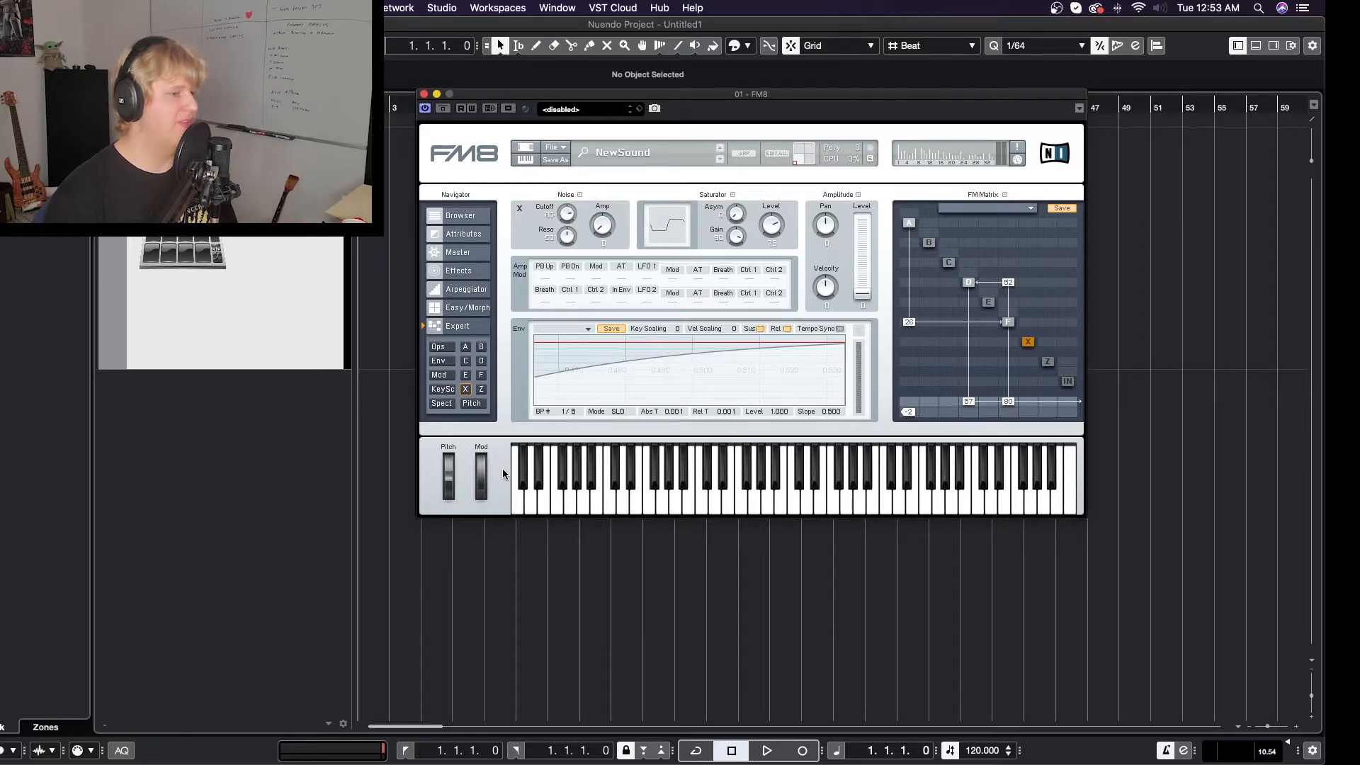
left_click(482, 391)
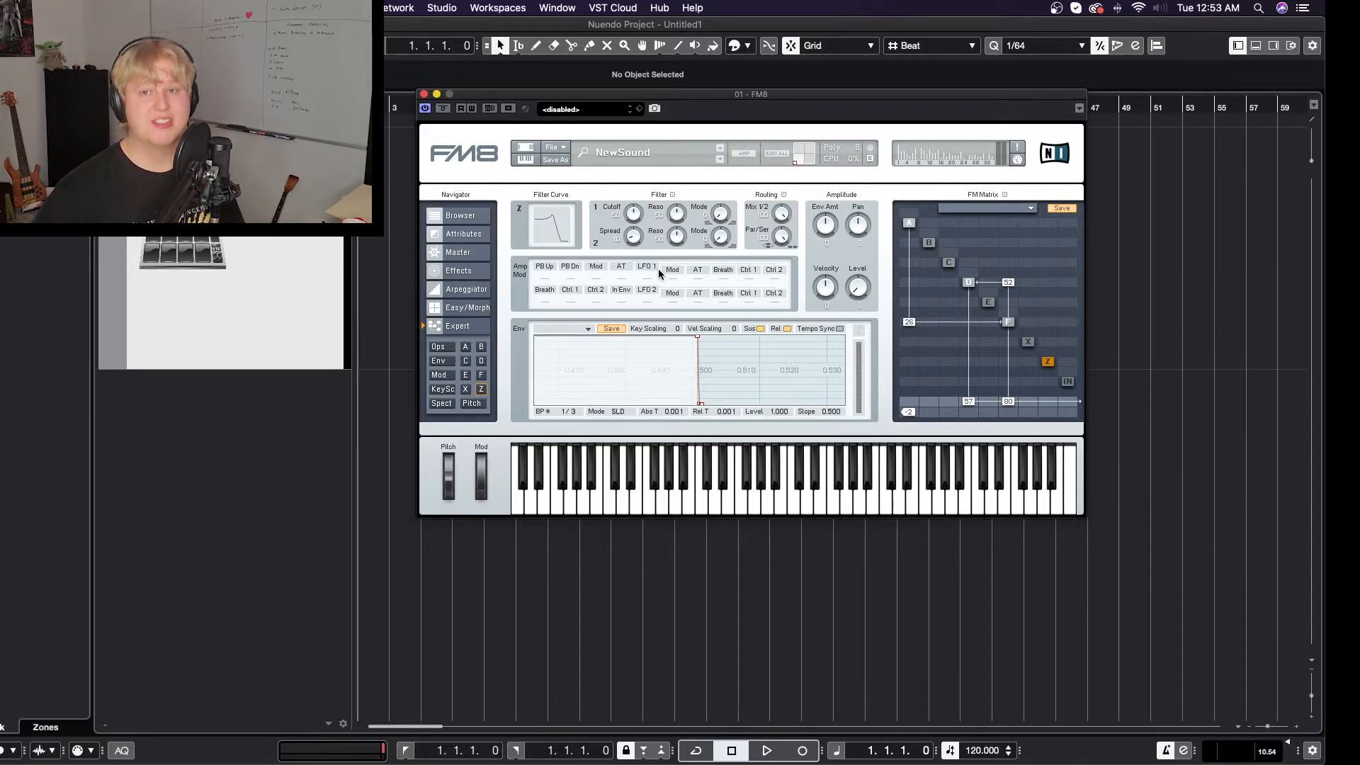
left_click(447, 407)
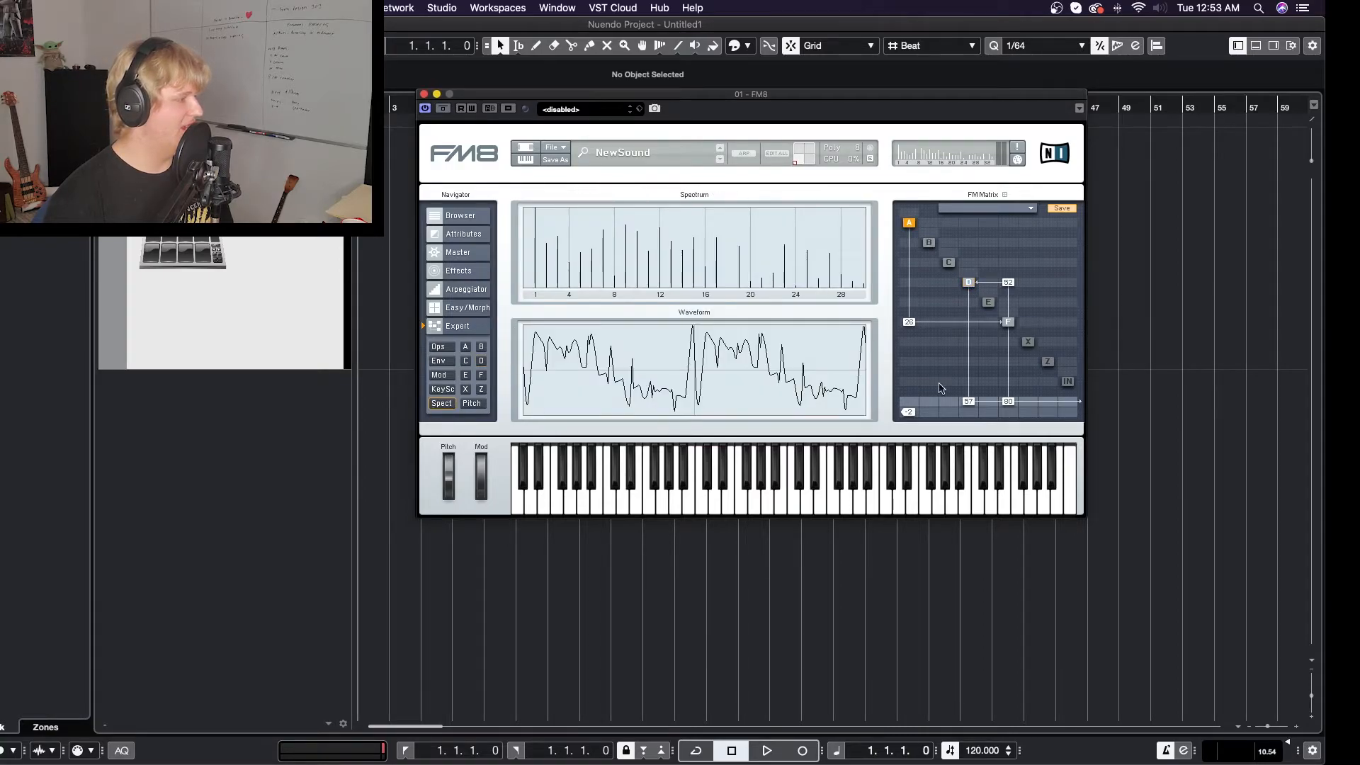
left_click(1008, 321)
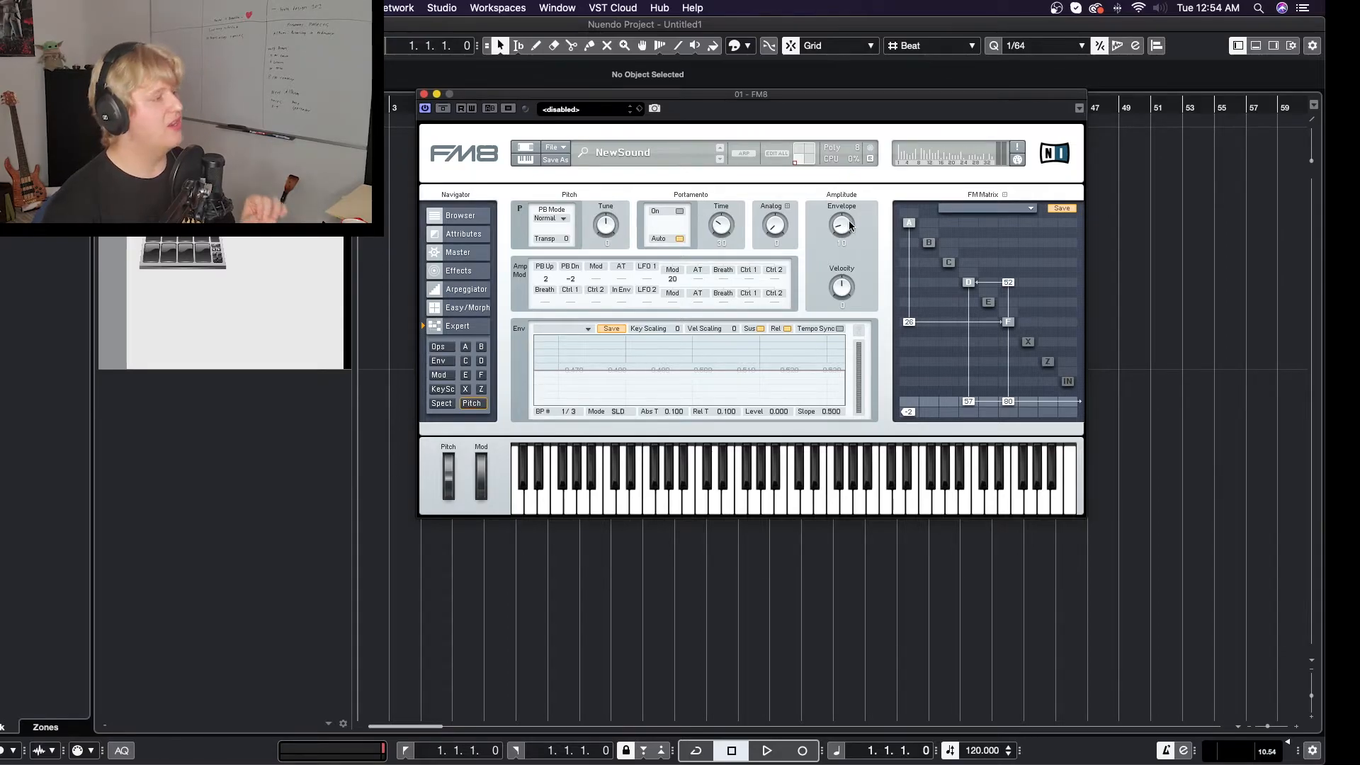
- Try the pitch envelope amount, portamento with its time, and the Tune control, then switch portamento off again
left_click_drag(845, 226, 847, 216)
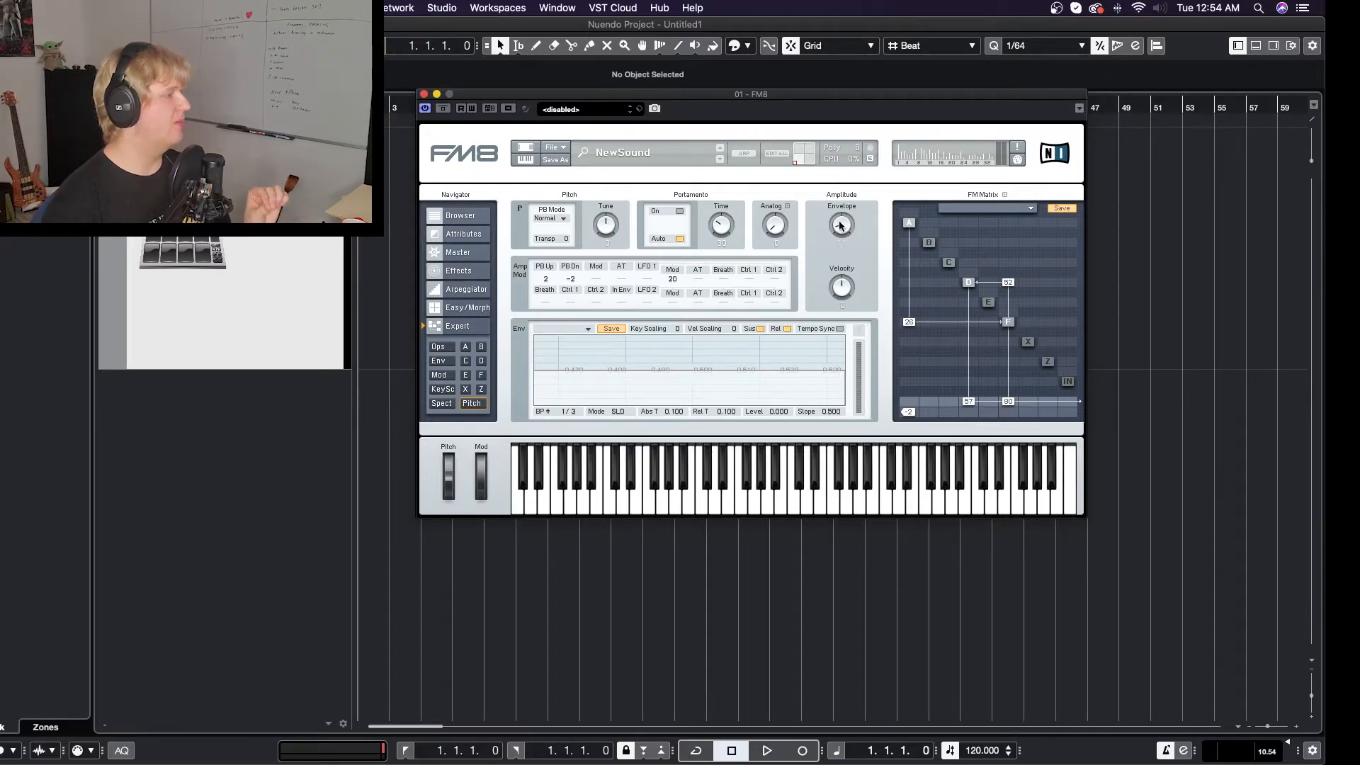
left_click(681, 212)
left_click_drag(724, 228, 728, 224)
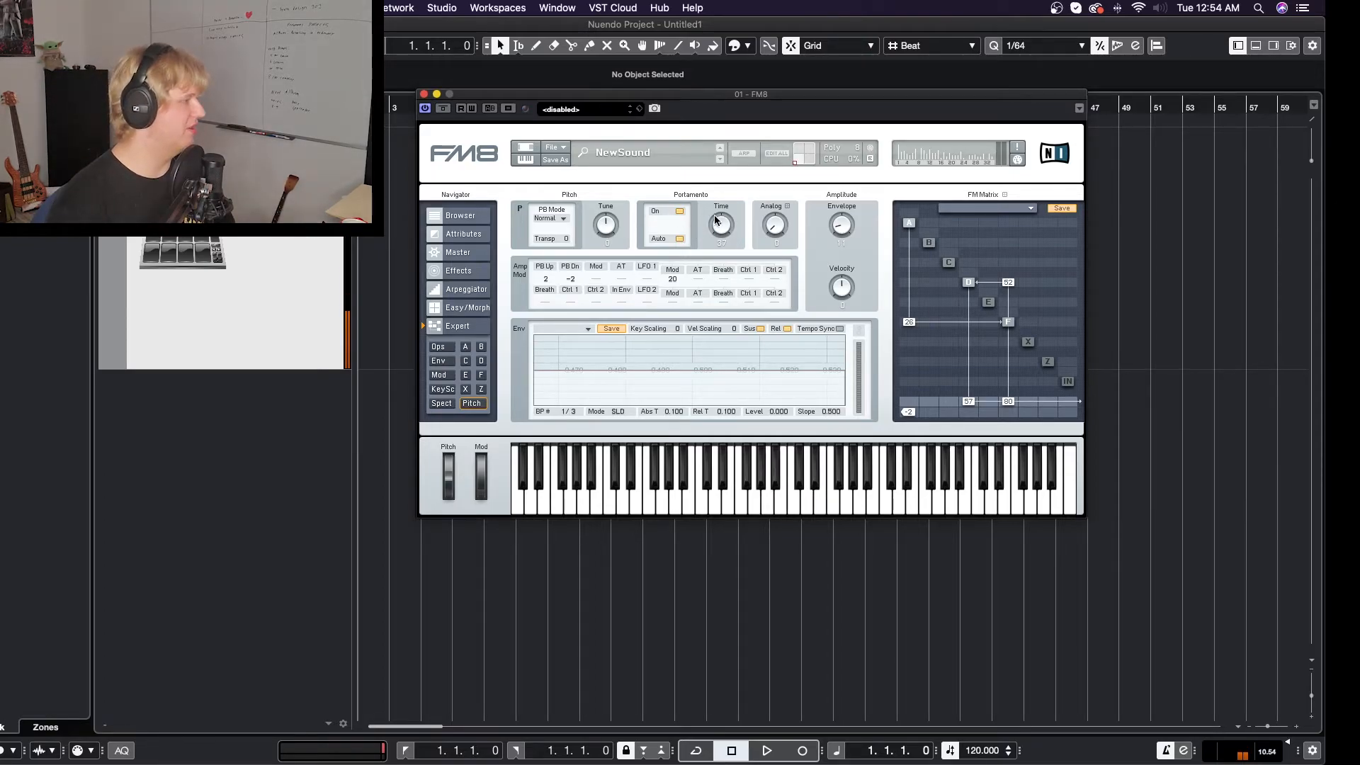
left_click_drag(604, 225, 609, 227)
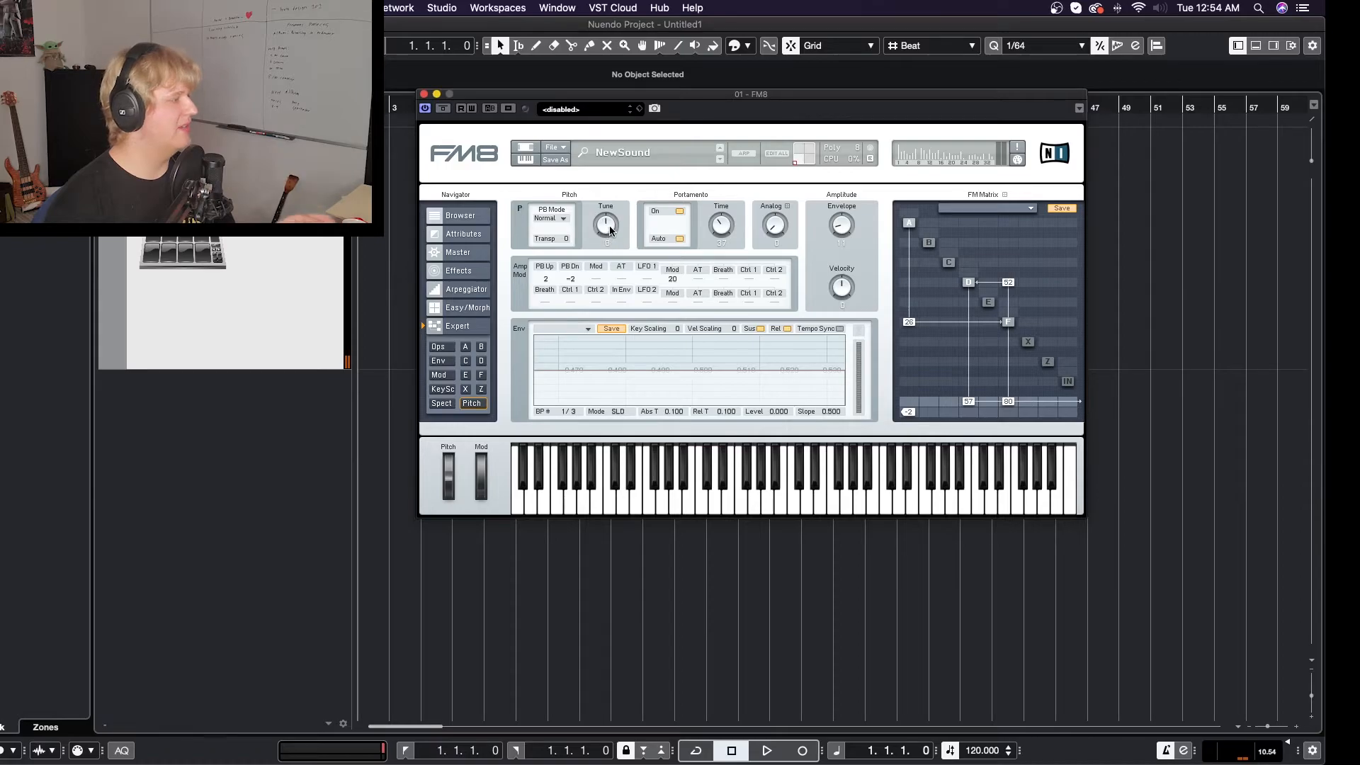
left_click(675, 219)
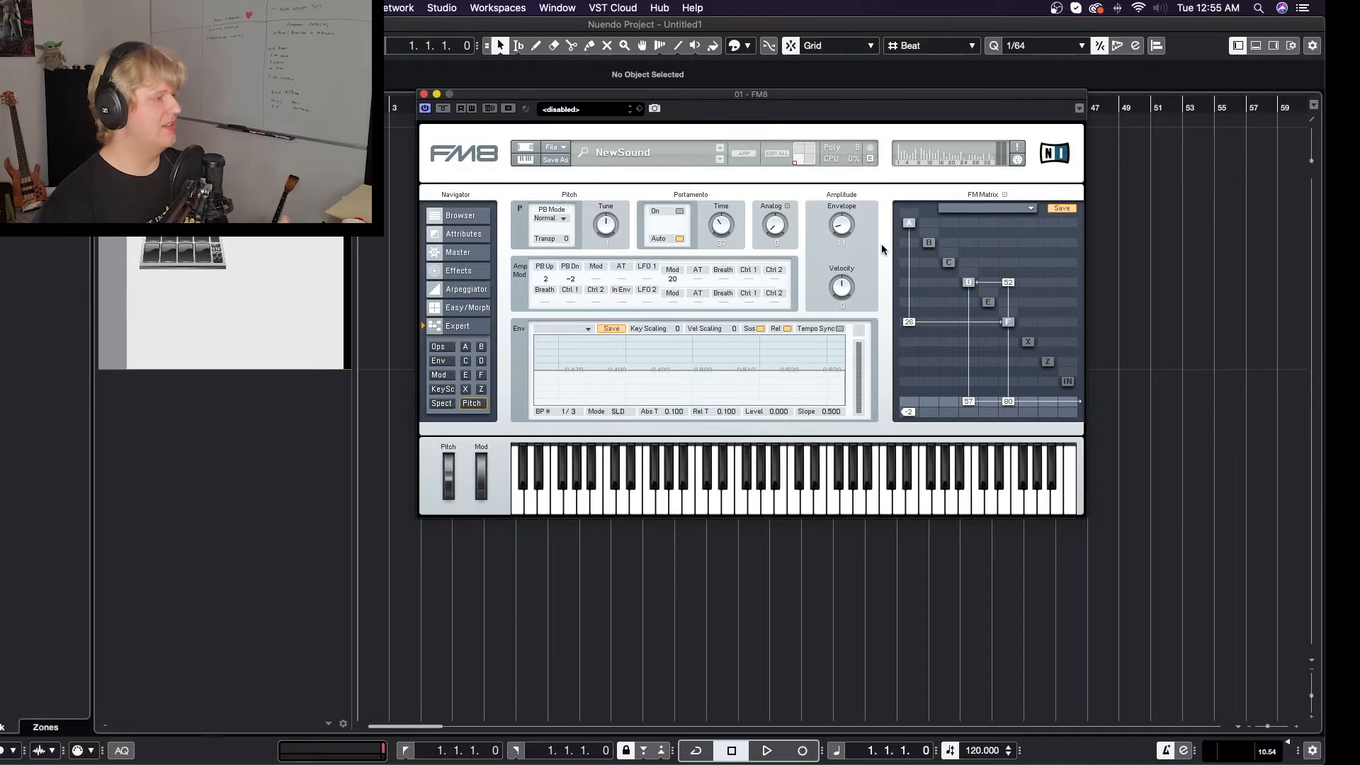
- Check operator A's settings and return to the pitch settings to demonstrate the Tune control
left_click(909, 224)
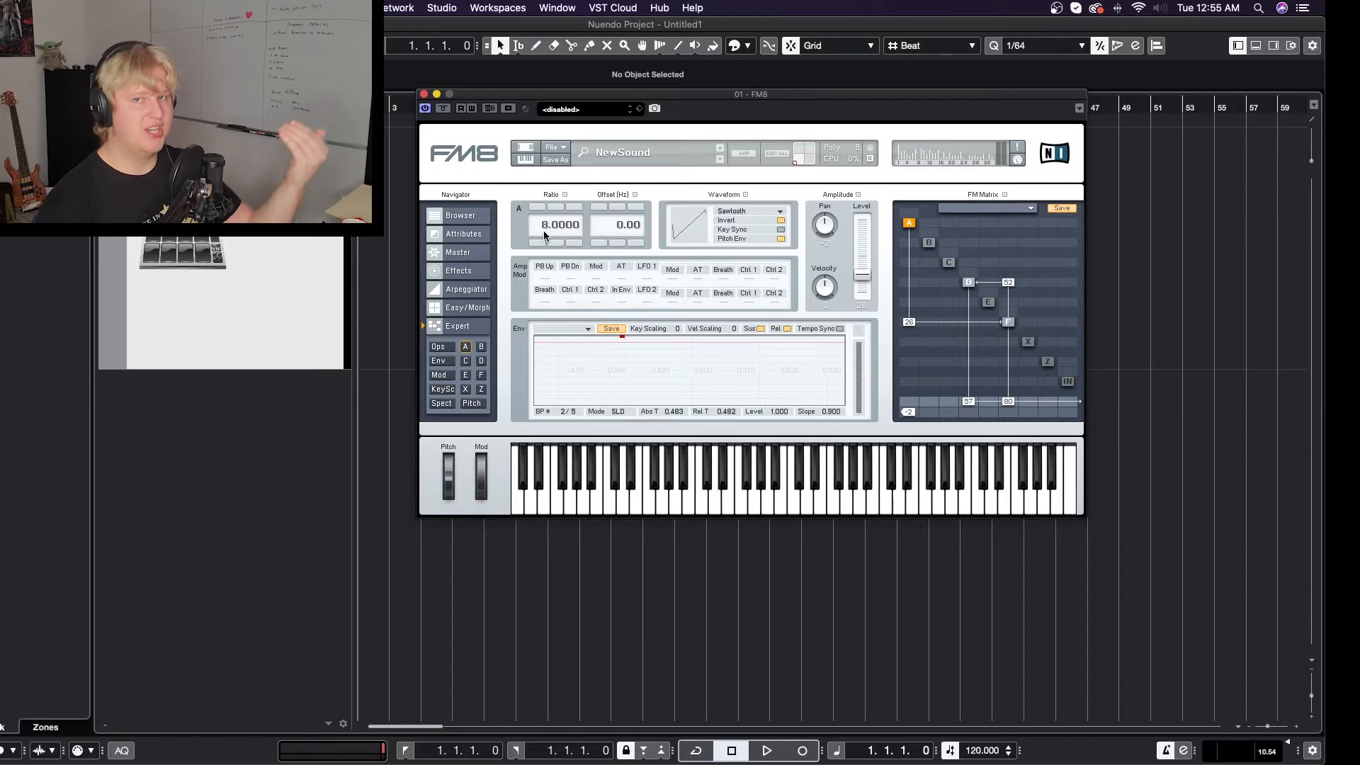
left_click(472, 403)
mouse_move(607, 230)
left_mouse_down()
mouse_move(605, 252)
mouse_move(608, 230)
left_mouse_up()
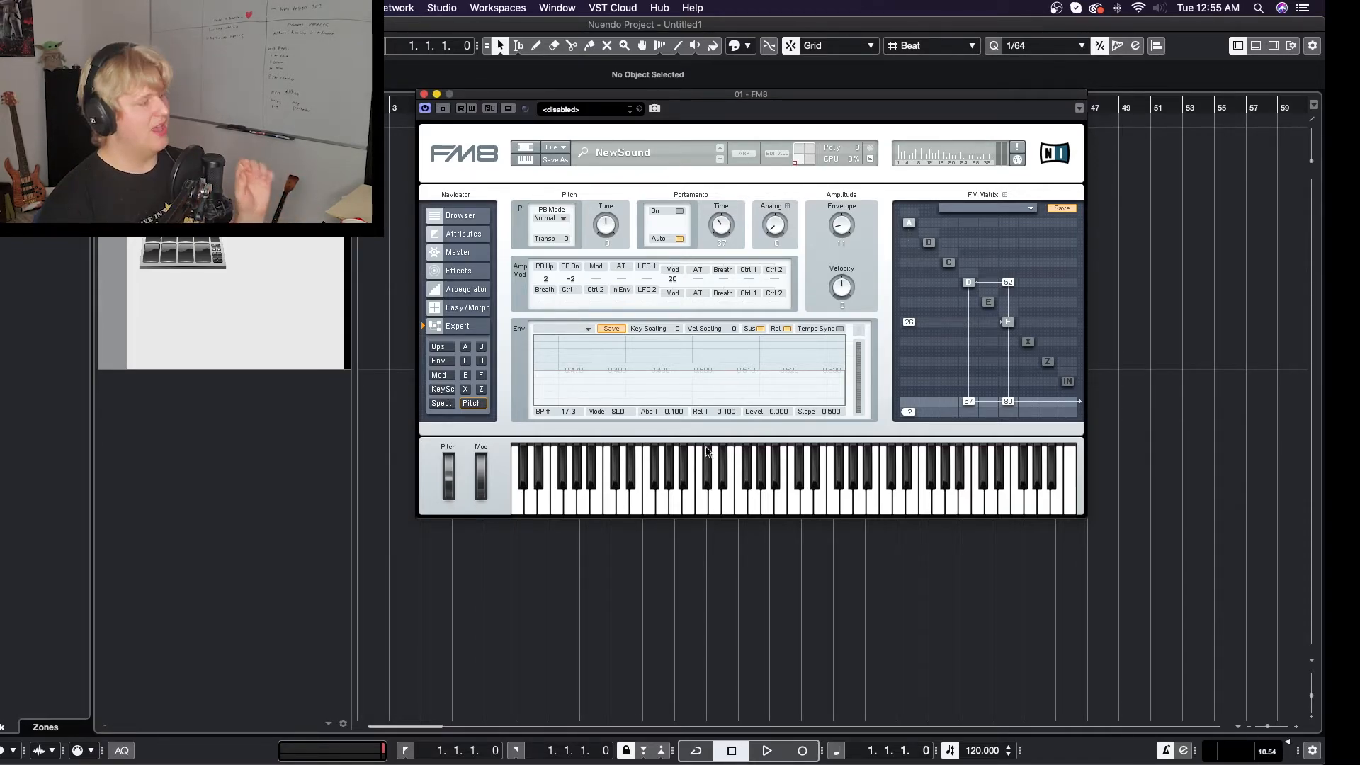
- Sweep the morph point around the Easy/Morph square and return it to the lower-left corner
left_click(467, 309)
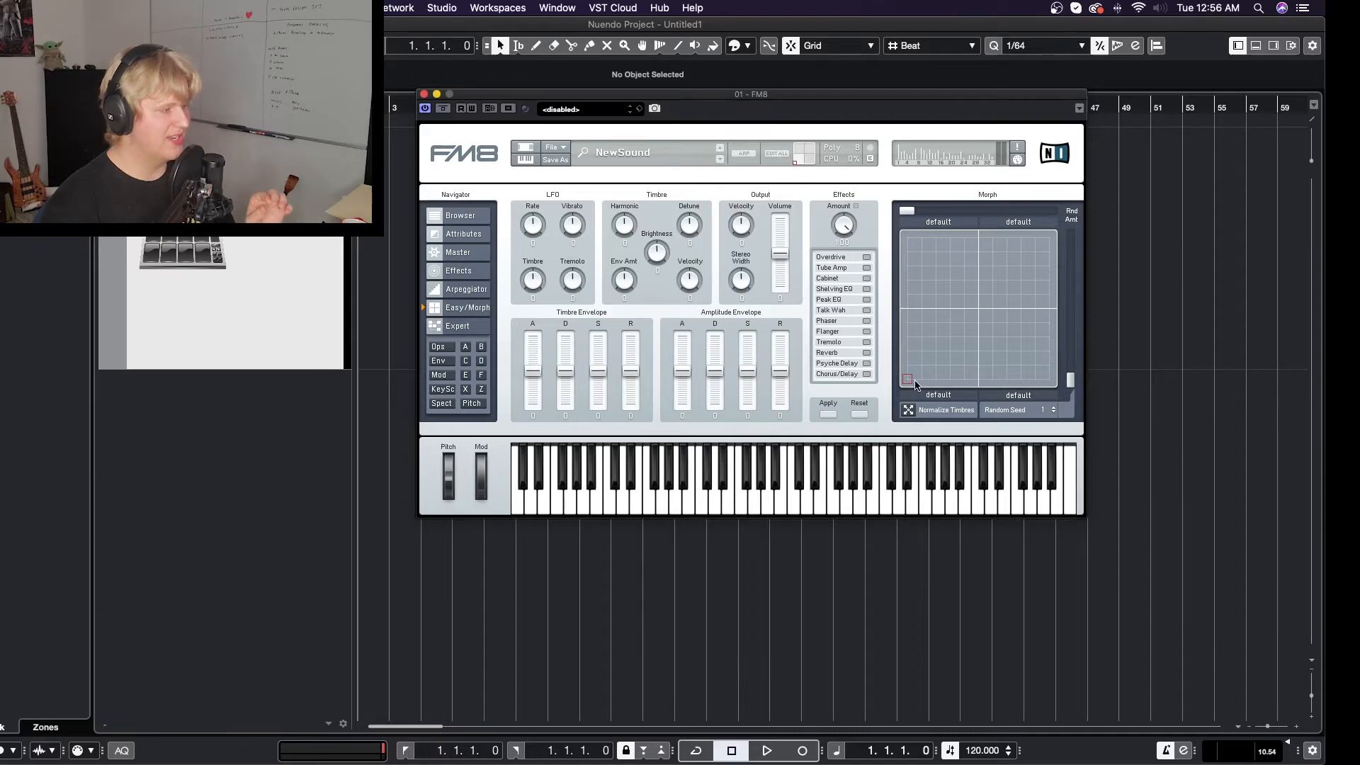
left_click_drag(909, 380, 912, 323)
left_click_drag(942, 262, 889, 396)
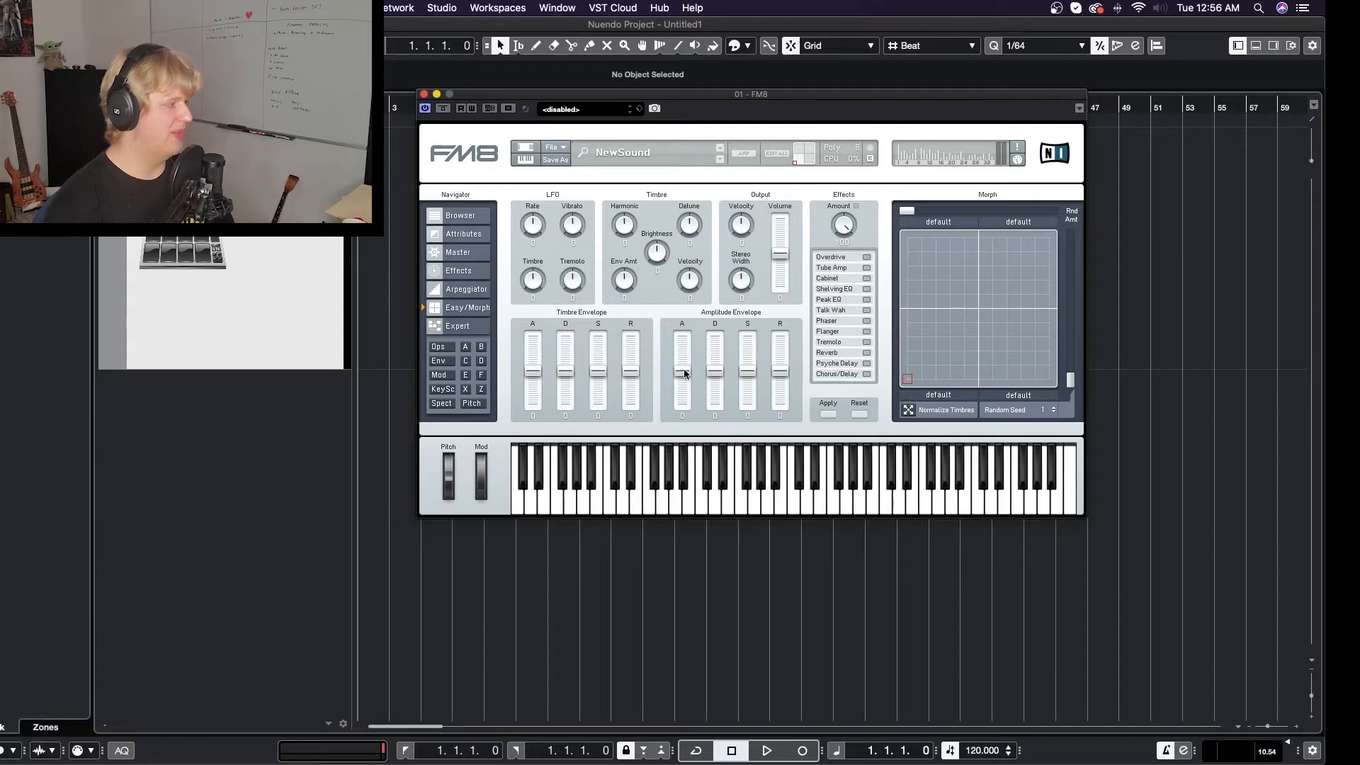
- Review the operator and modulation settings, then try the morph point at the upper-left corner before returning it to the lower-left
left_click(481, 347)
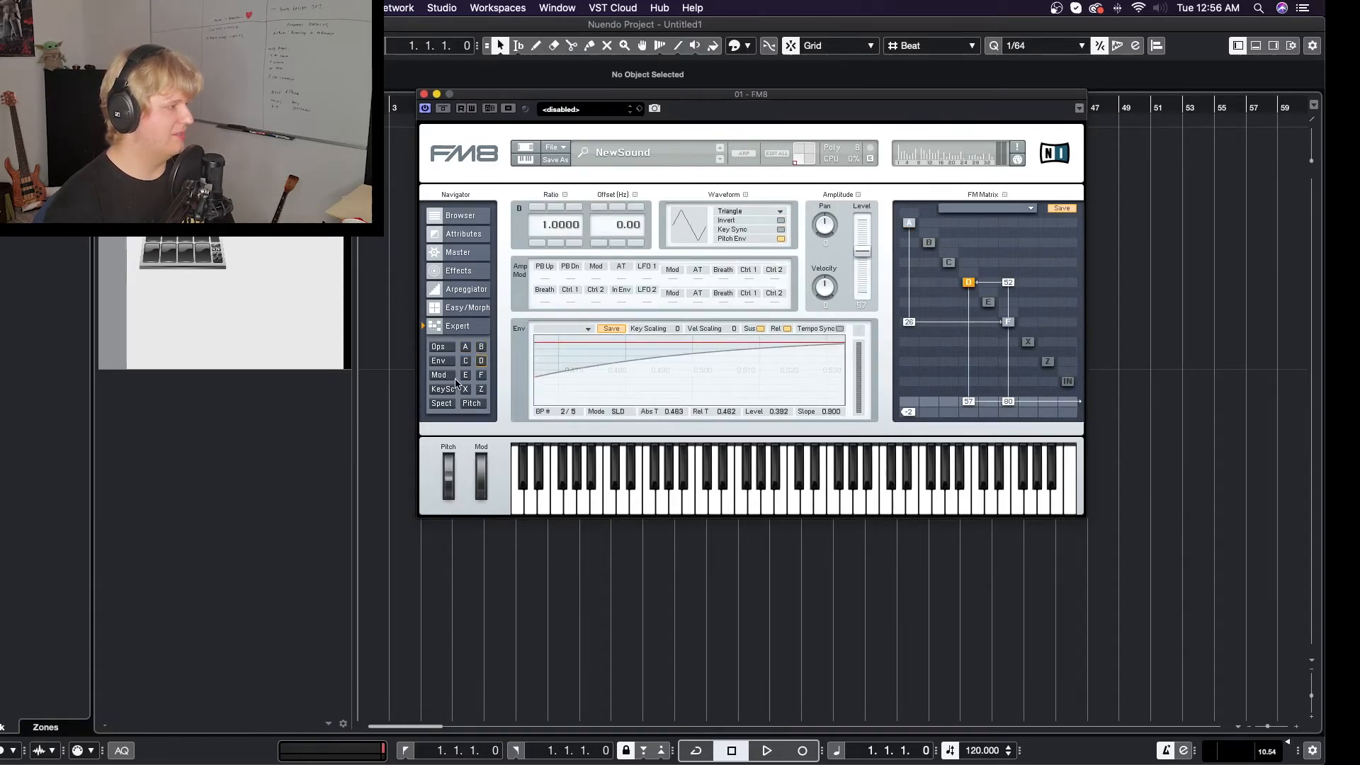
left_click(440, 374)
left_click(464, 309)
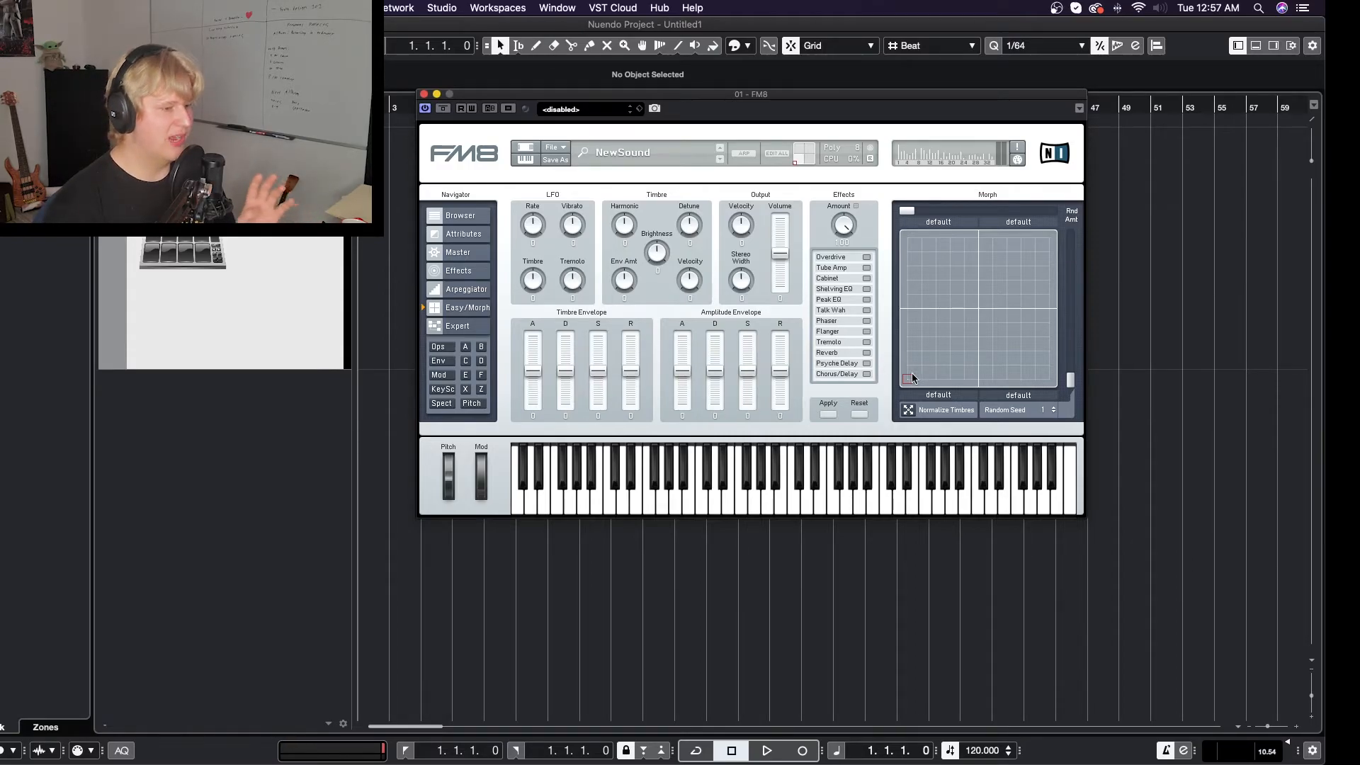
left_click_drag(913, 382, 904, 225)
left_click_drag(924, 315, 908, 379)
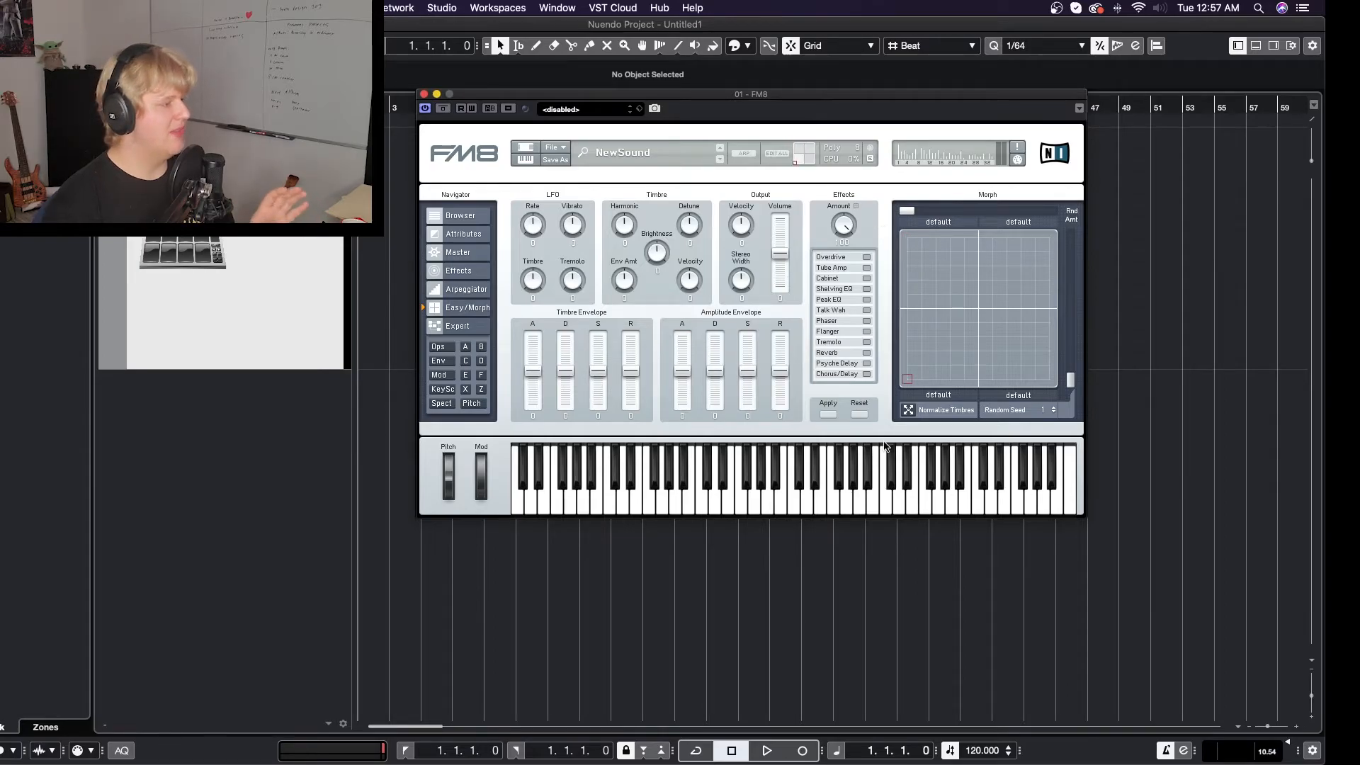
- Compare operator A and the FM matrix with the morph point at the lower-left and at the upper-left corner
left_click(482, 350)
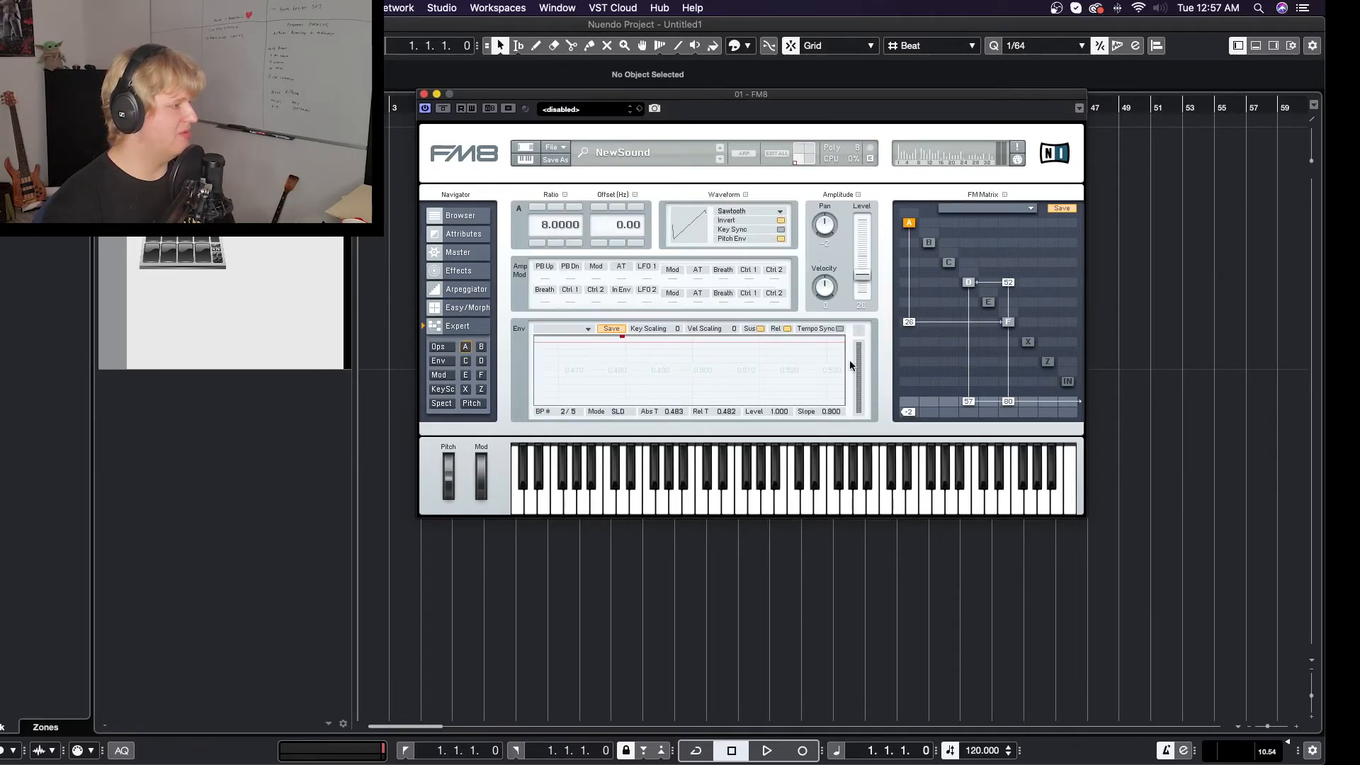
left_click(461, 310)
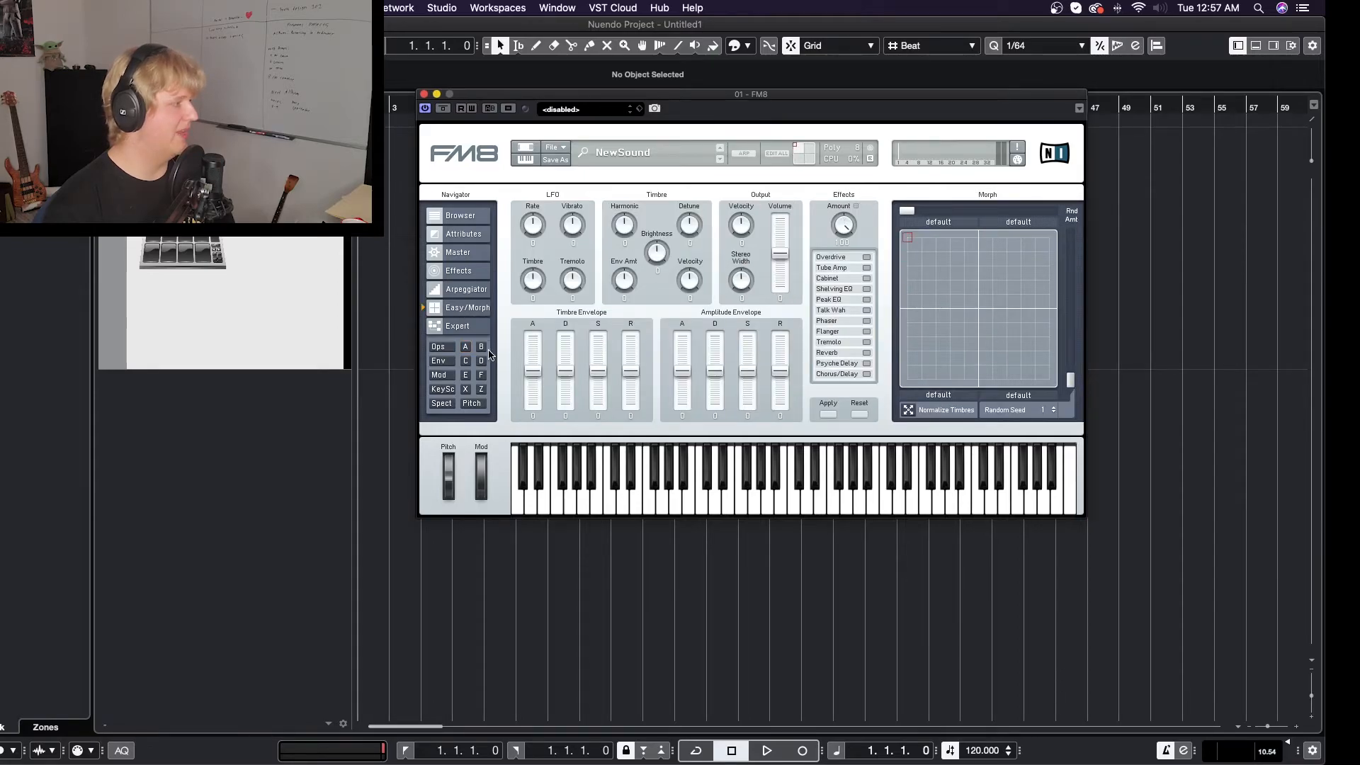
left_click(467, 349)
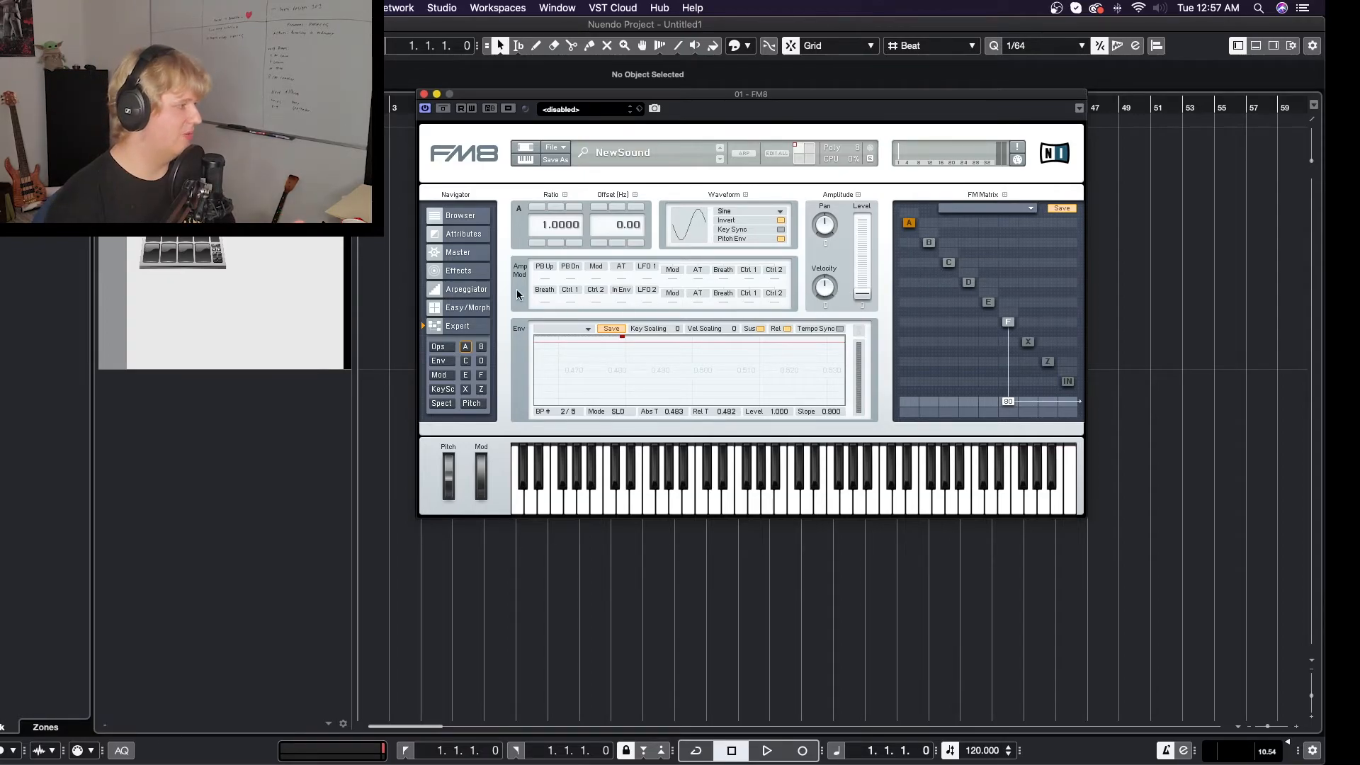
- Set both random morph sliders to about halfway and move the morph point through the centre to the lower-left corner
left_click(466, 308)
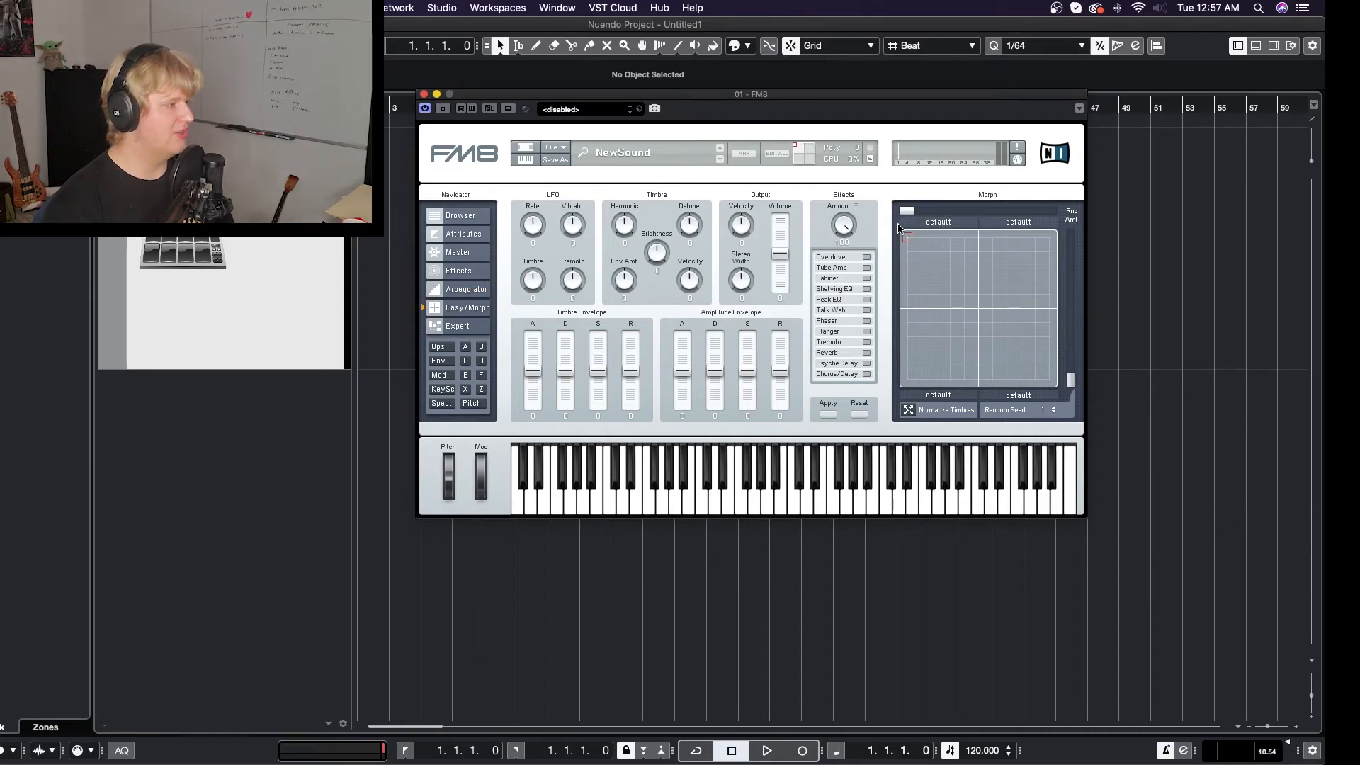
left_click_drag(908, 238, 978, 310)
left_click_drag(1071, 363, 941, 349)
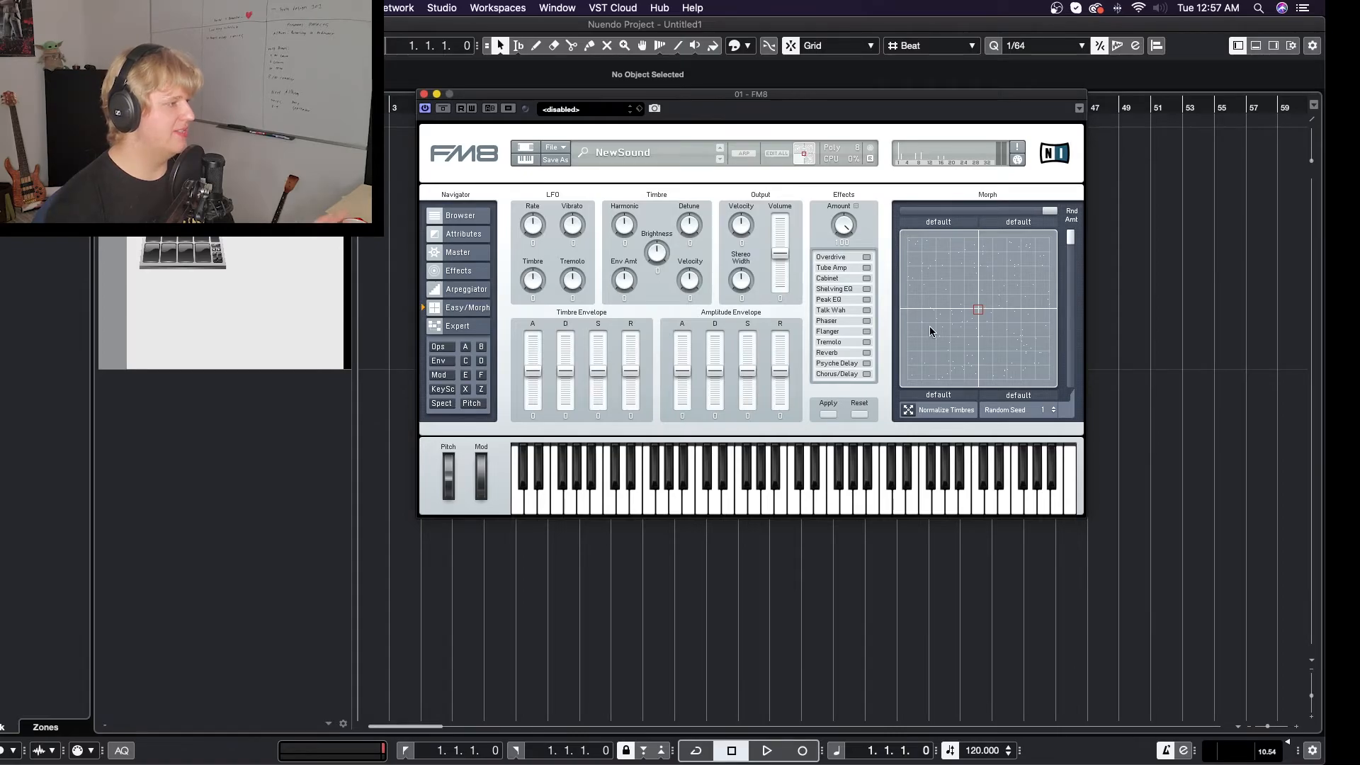
left_click_drag(1071, 238, 1078, 301)
left_click_drag(1050, 211, 983, 213)
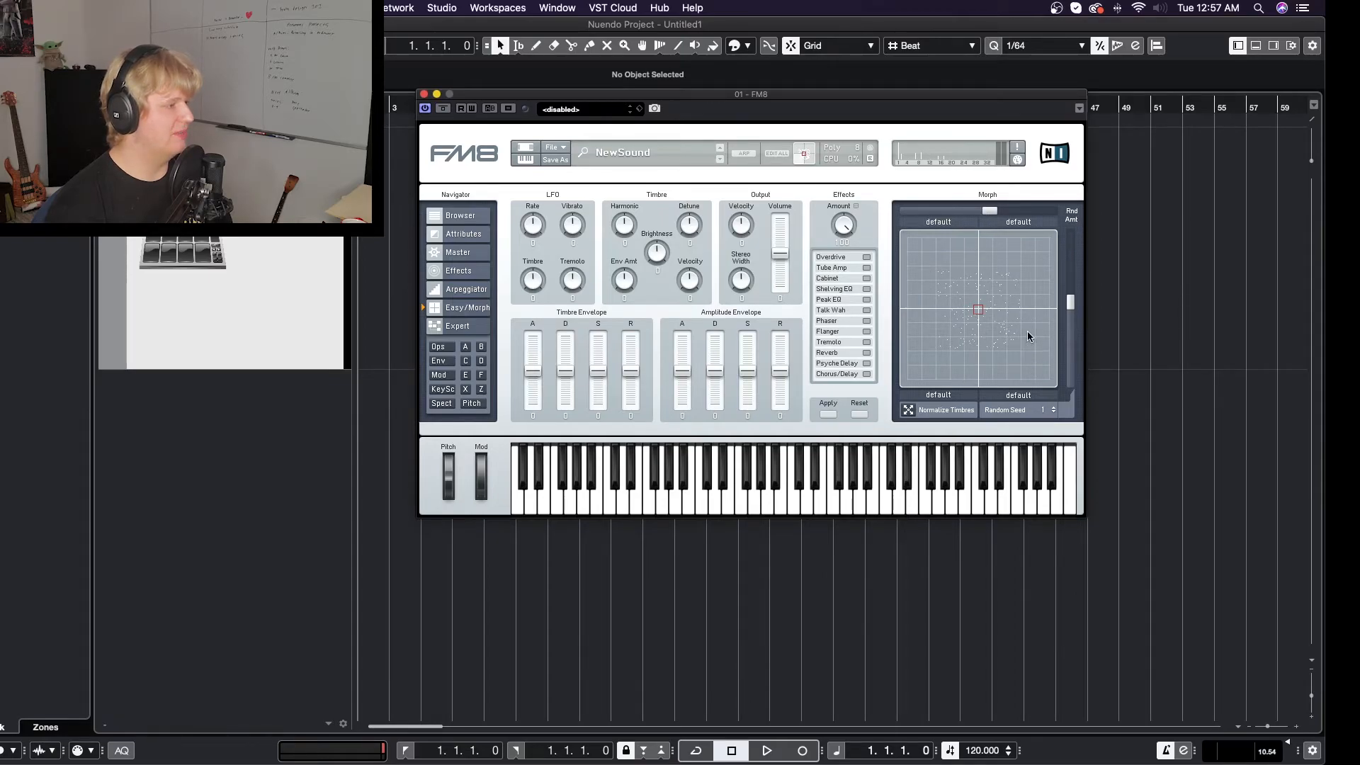
left_click(950, 302)
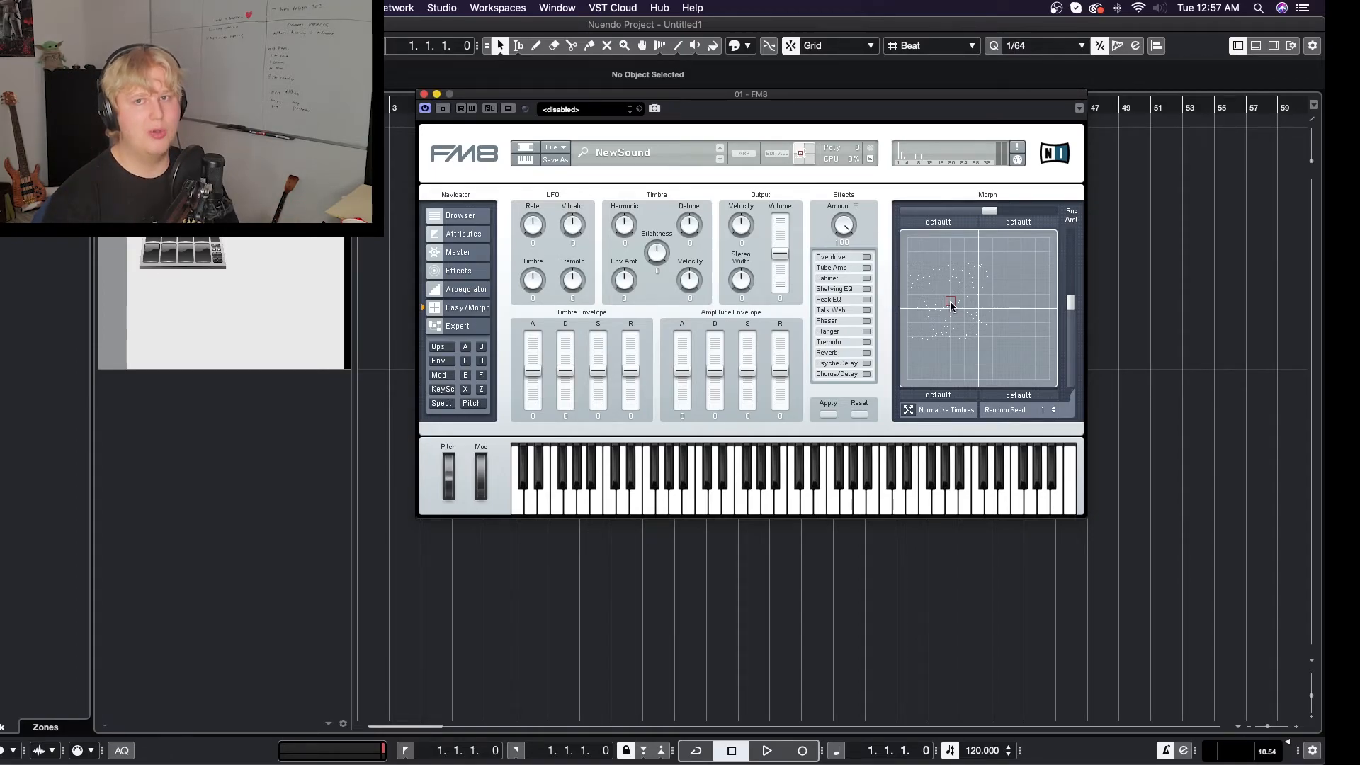
left_click_drag(950, 300, 904, 386)
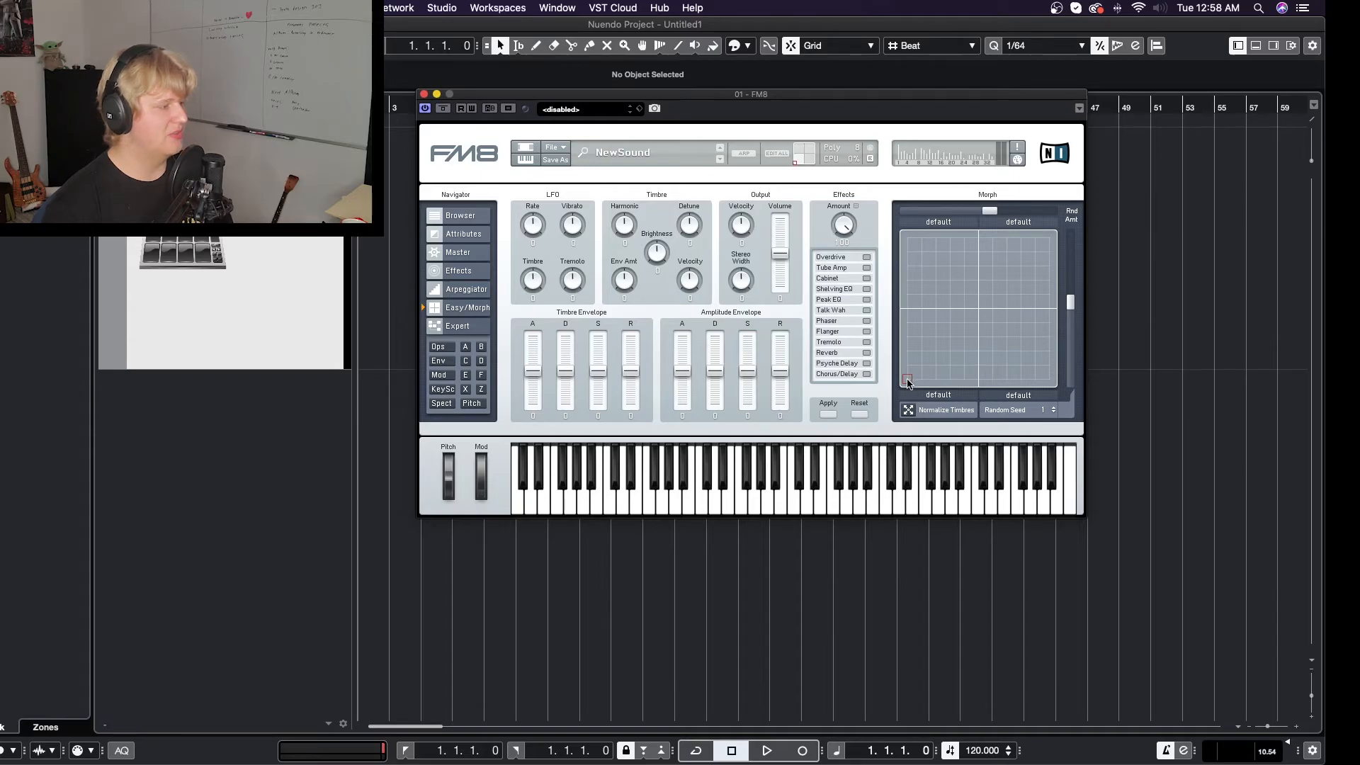
- Try the morph point just lower-left of the square's centre with both random morph sliders at minimum
left_click_drag(909, 383, 931, 364)
left_click_drag(1070, 302, 1078, 409)
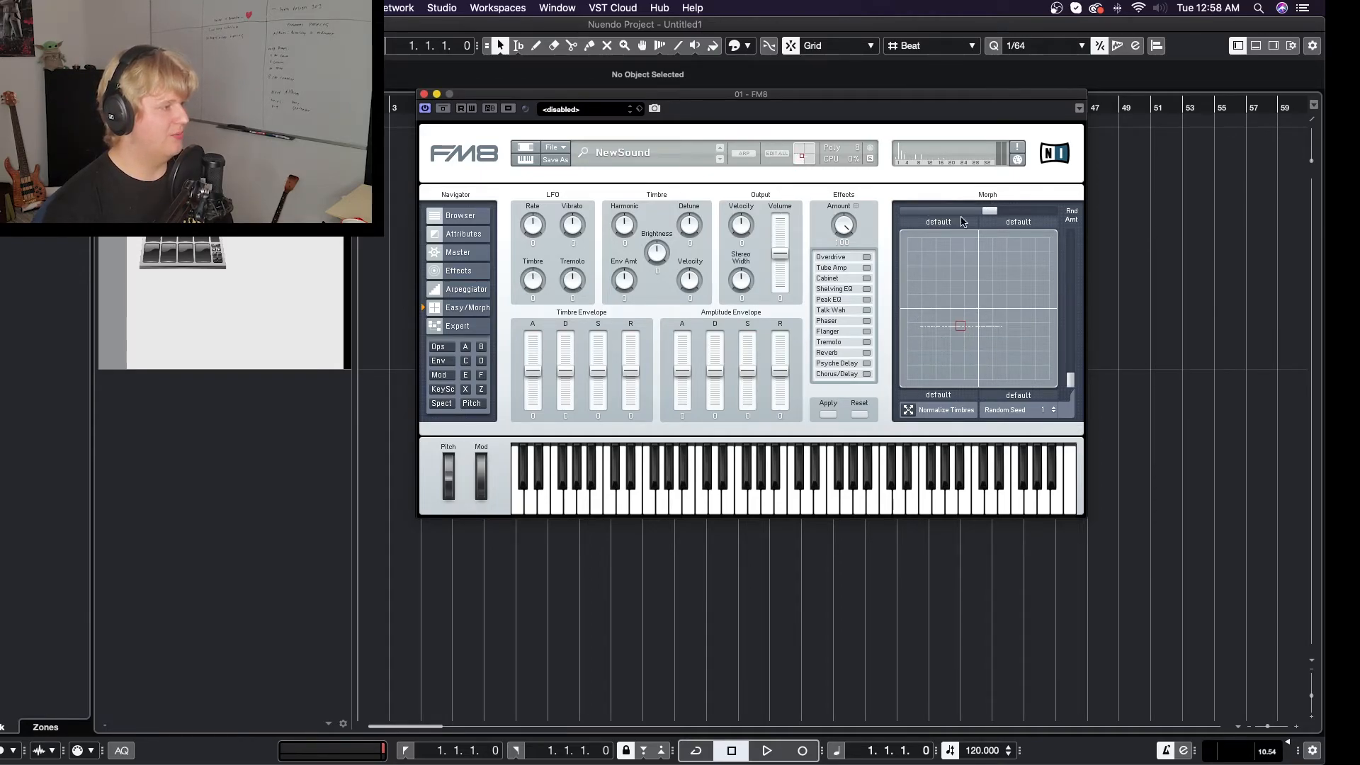
left_click_drag(985, 211, 907, 211)
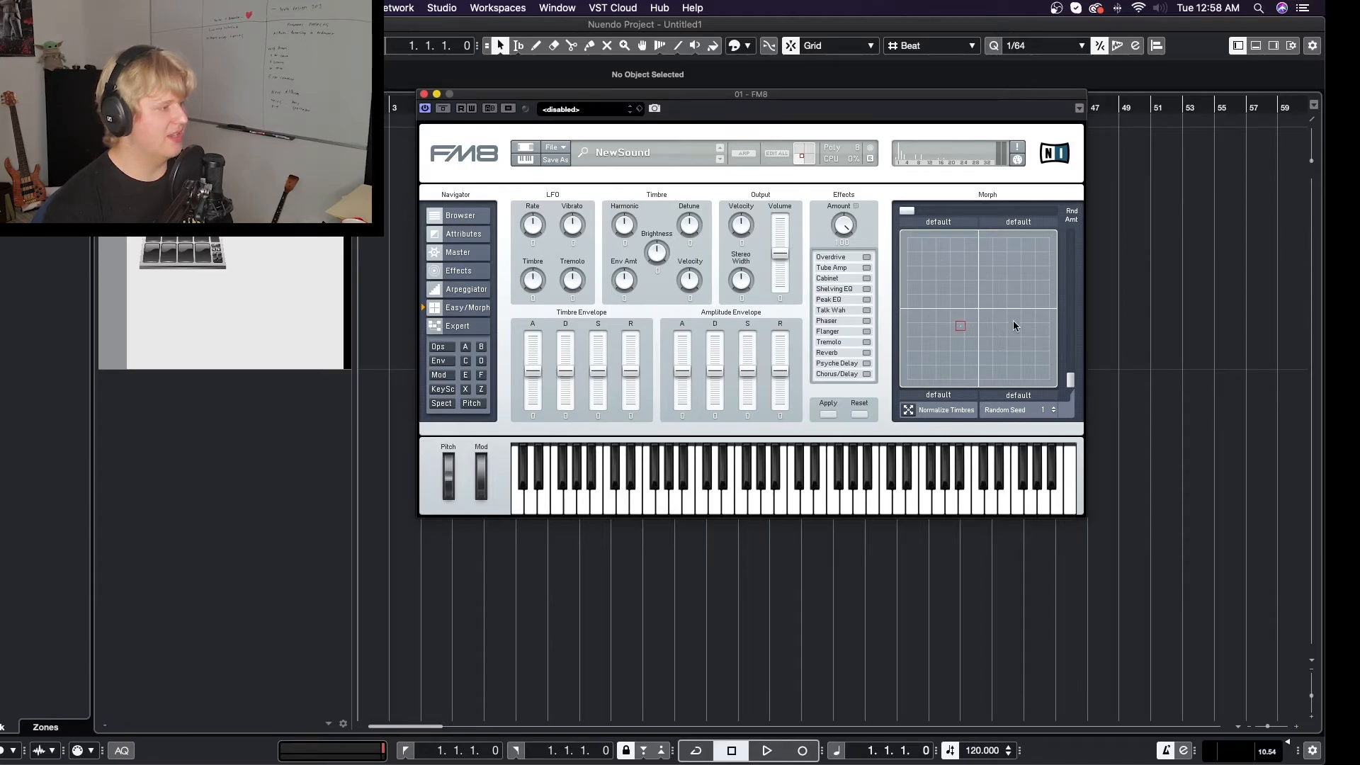
- Raise the vertical random morph slider almost to maximum and the horizontal one fully, and place the morph point at the square's centre
left_click_drag(1070, 379, 1071, 253)
left_click_drag(909, 211, 1105, 227)
left_click_drag(961, 324, 977, 309)
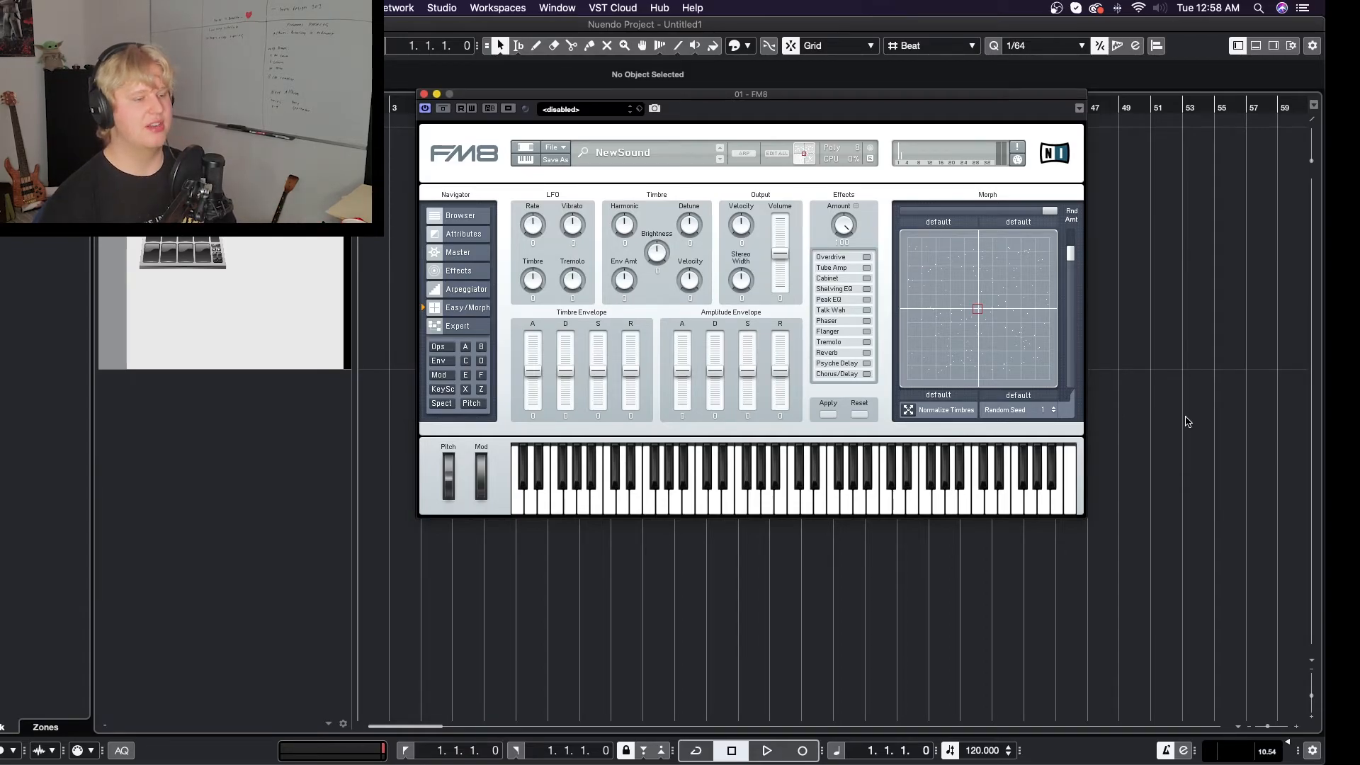
- Review operator C and the FM matrix for the morphed sound, followed by the Easy/Morph, Arpeggiator and Effects pages
left_click(466, 359)
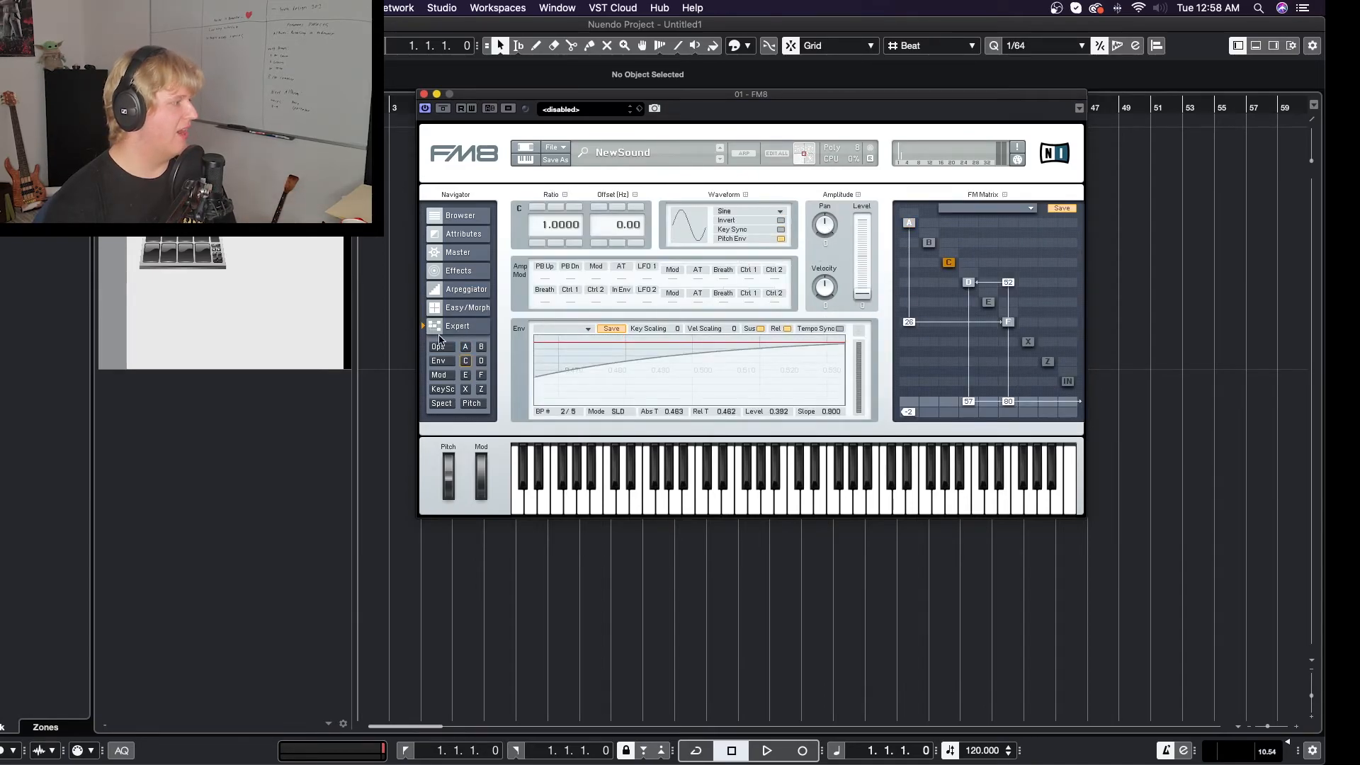
left_click(467, 308)
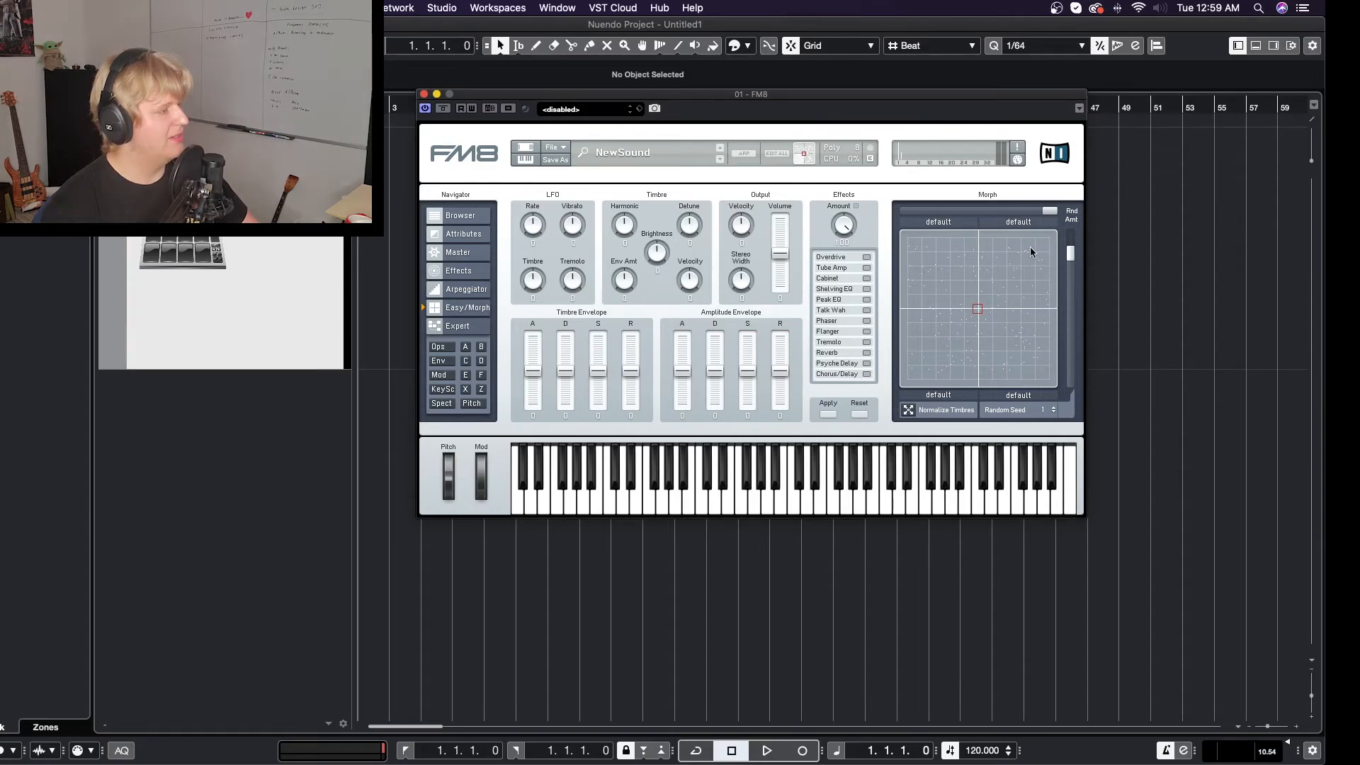
left_click(471, 292)
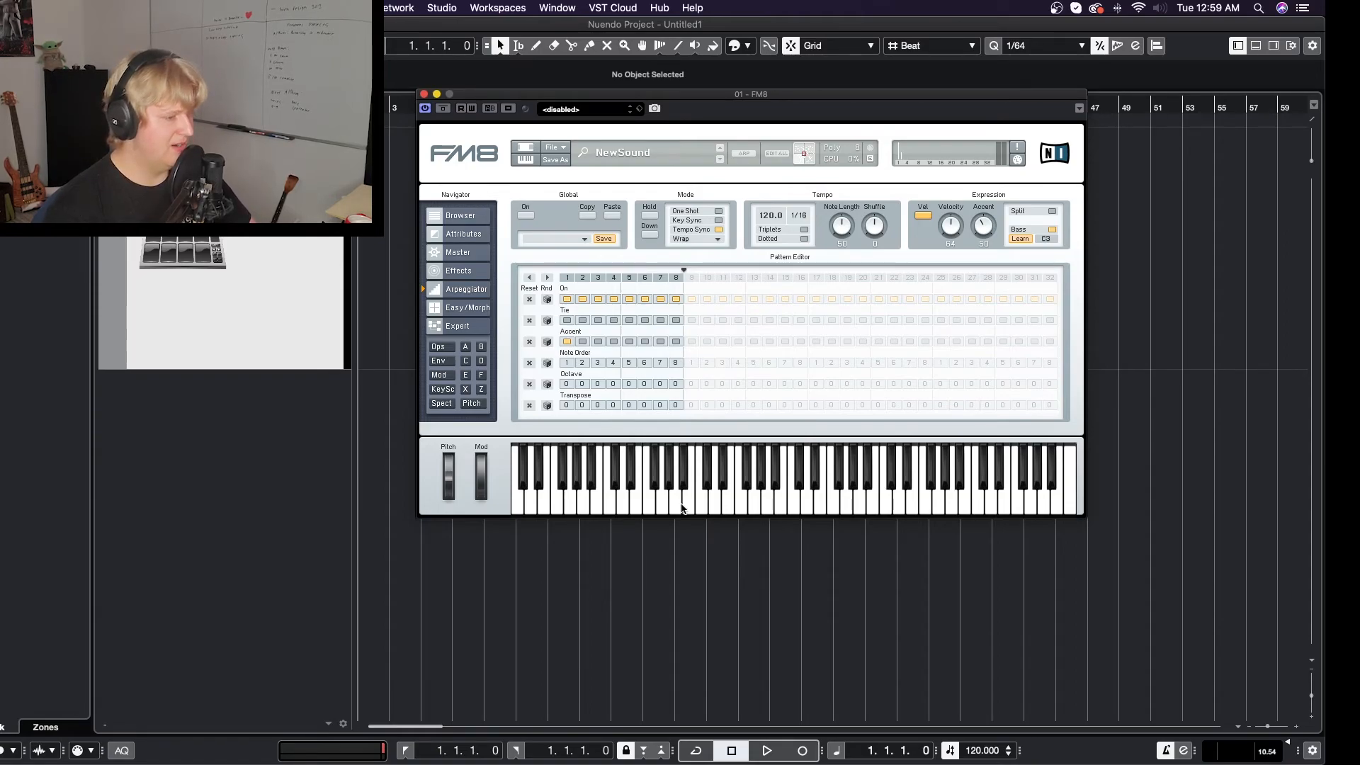
left_click(481, 276)
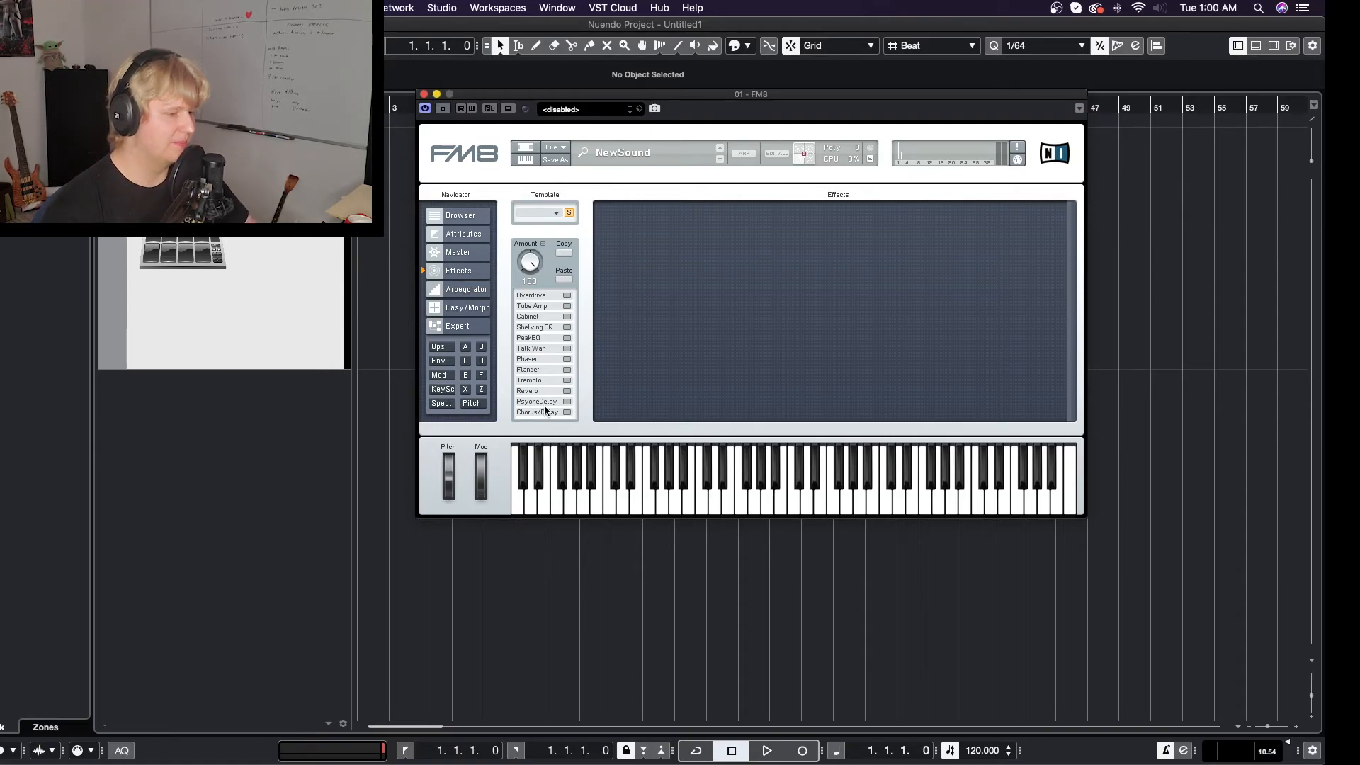
- On the Master page, lower the output volume slightly, set polyphony to 10 voices and unison to 4 voices, and raise the unison detune
left_click(464, 255)
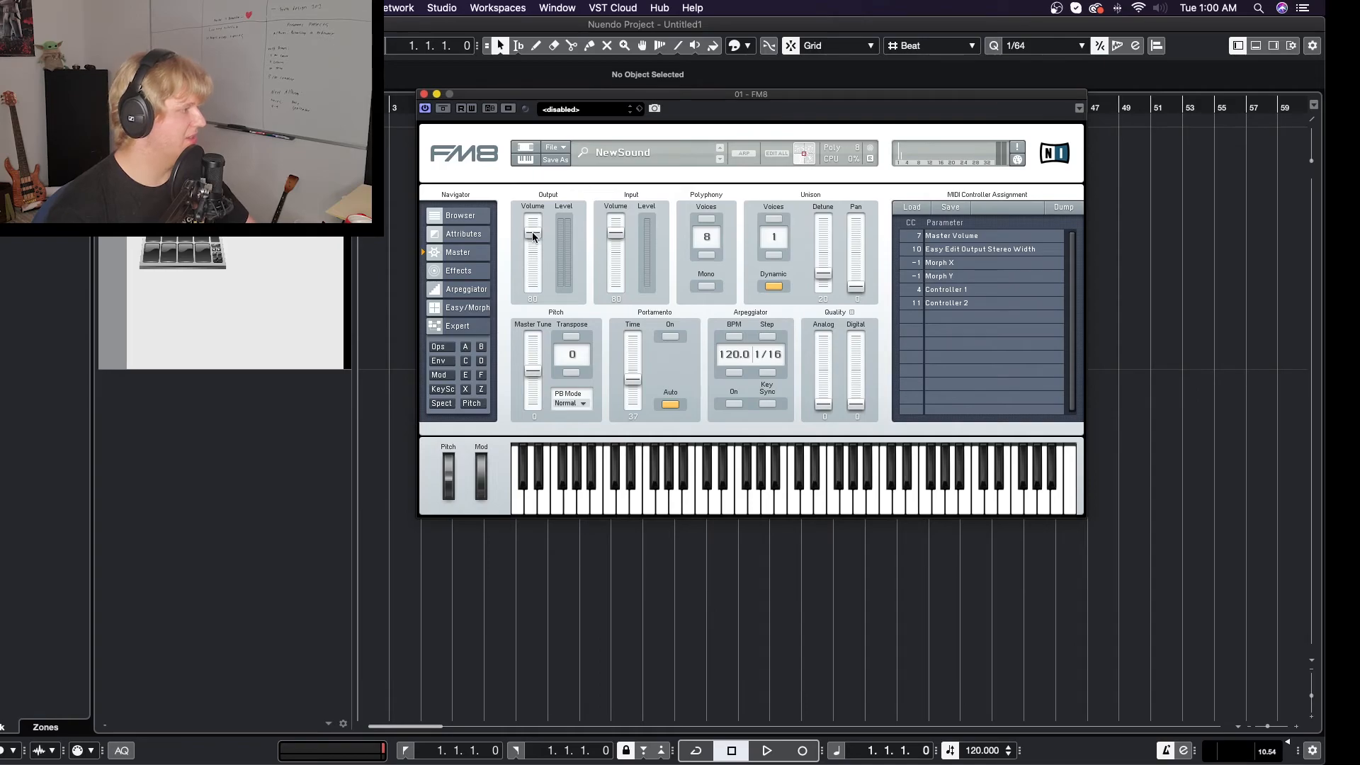
left_click_drag(533, 231, 541, 217)
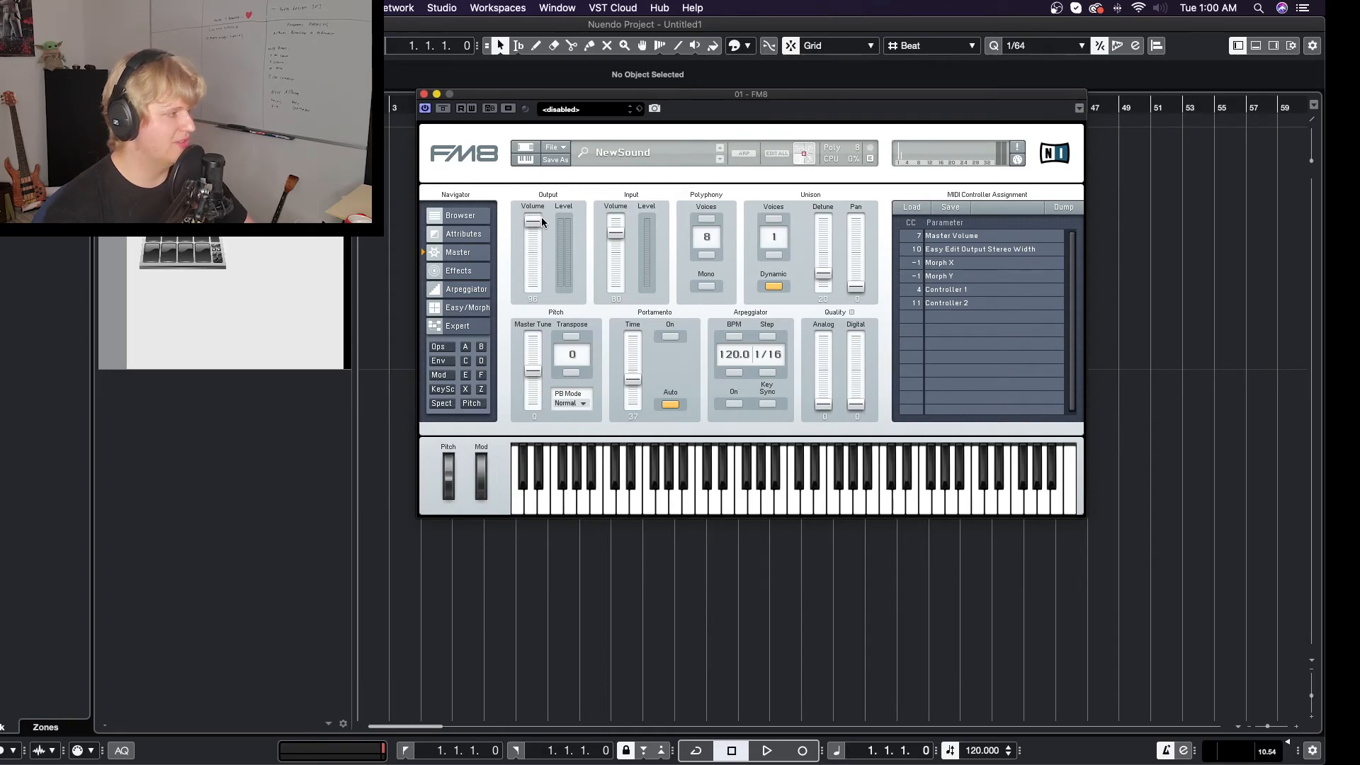
left_click(778, 219)
left_click(778, 219)
left_click(778, 219)
left_click_drag(824, 276, 824, 253)
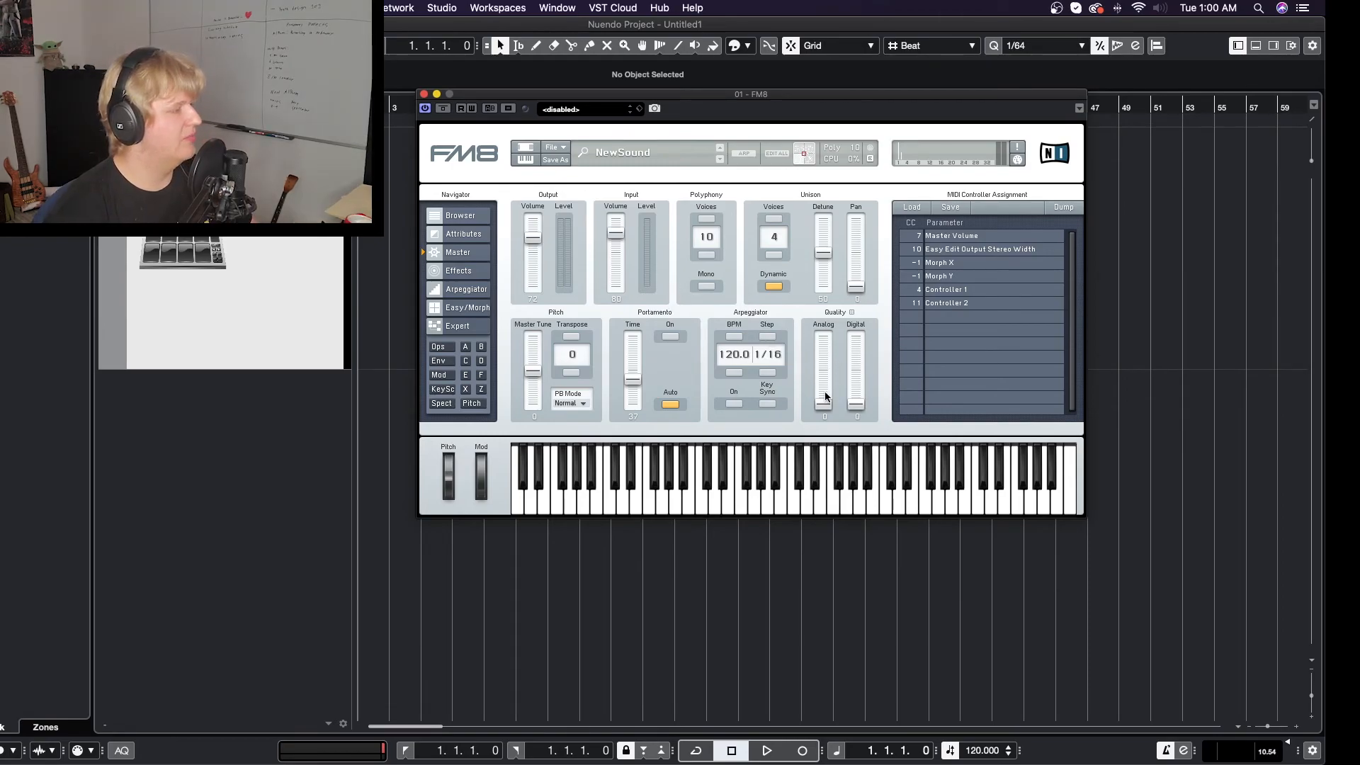
left_click_drag(823, 403, 858, 410)
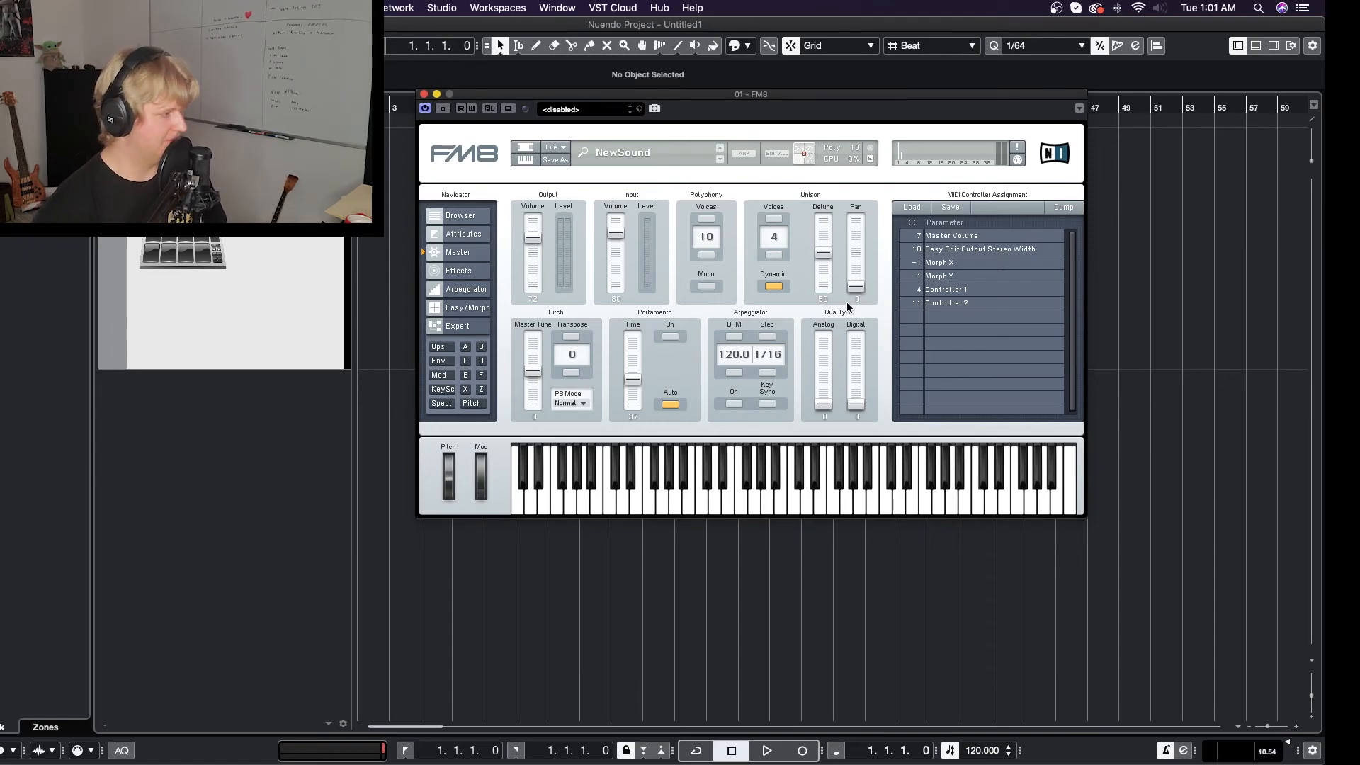
- Close the FM8 plug-in window
left_click(423, 94)
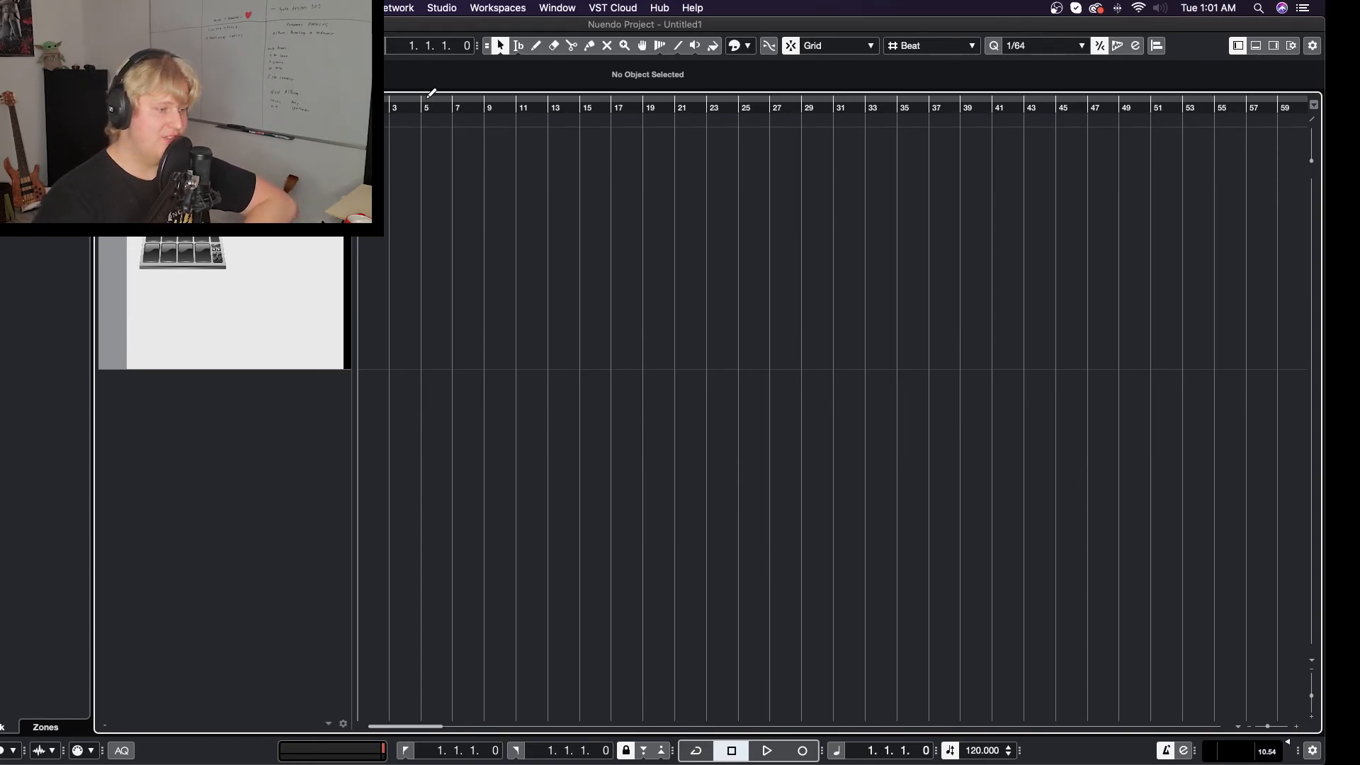
key("super+space")
key("Return")
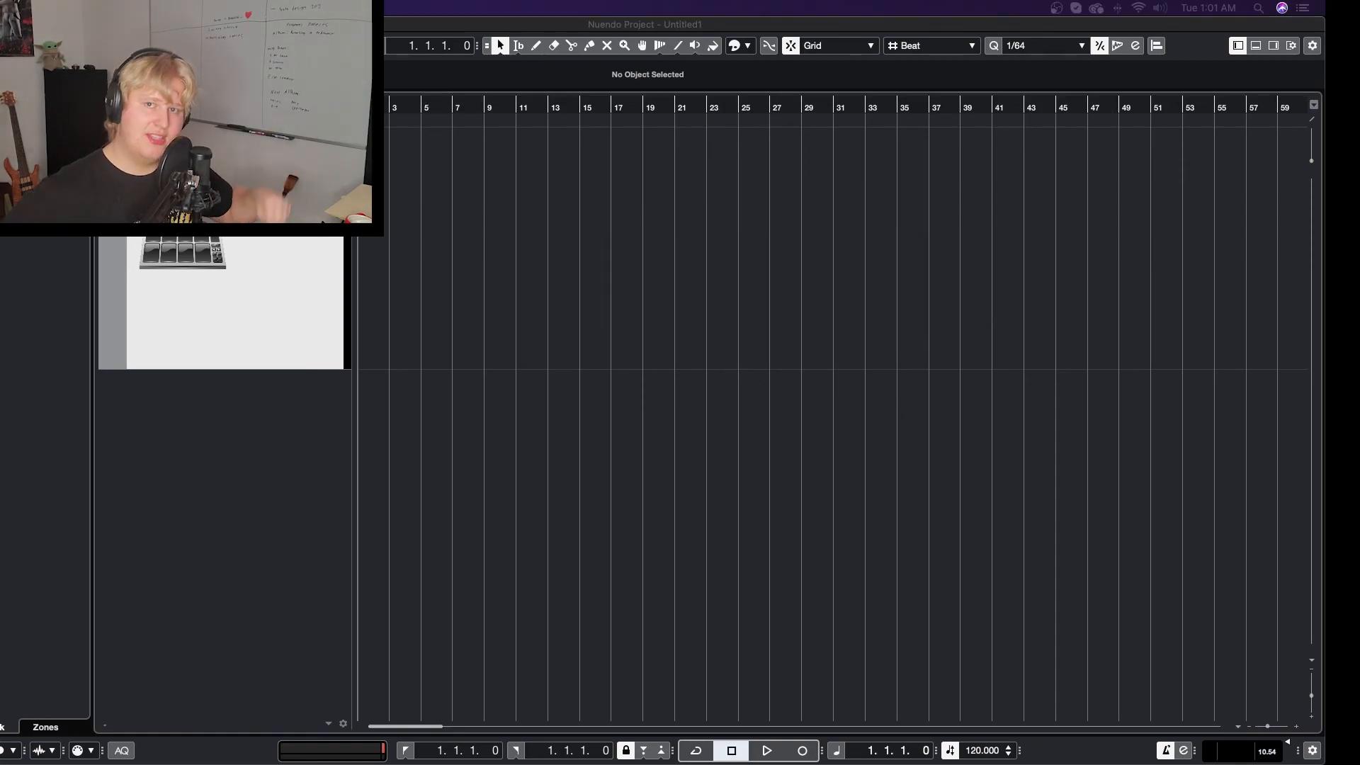